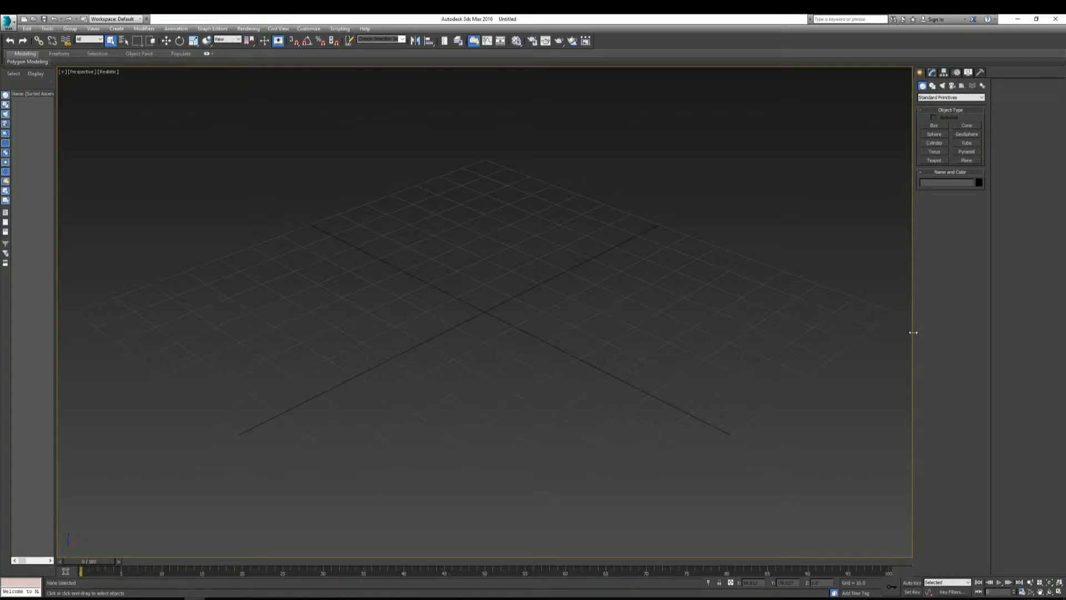
left_click_drag(913, 333, 834, 333)
left_click_drag(899, 327, 944, 341)
left_click_drag(908, 386, 934, 395)
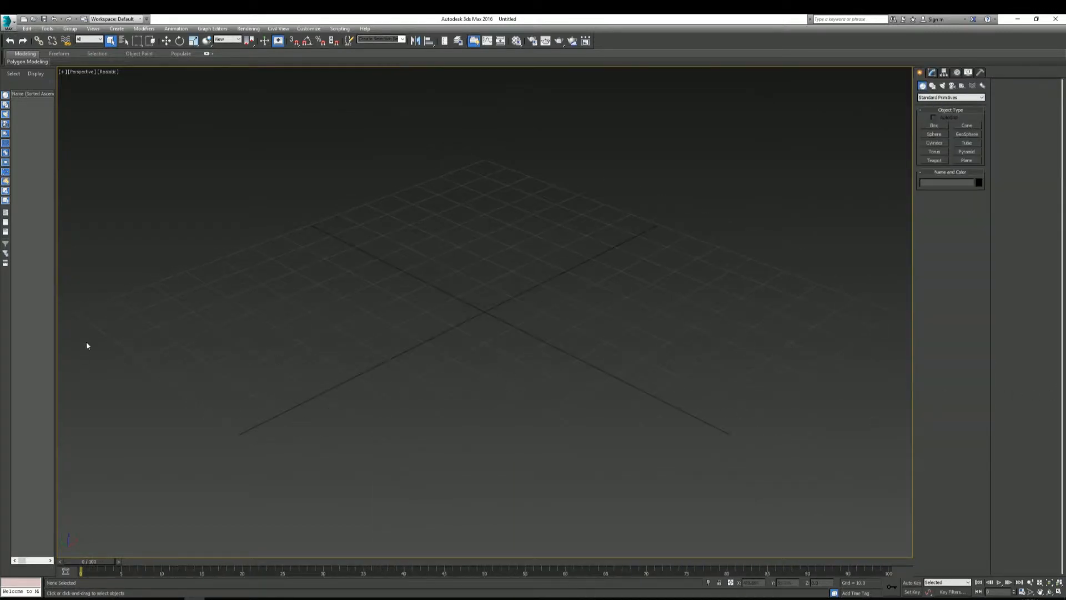
left_click_drag(84, 347, 56, 339)
left_click(980, 99)
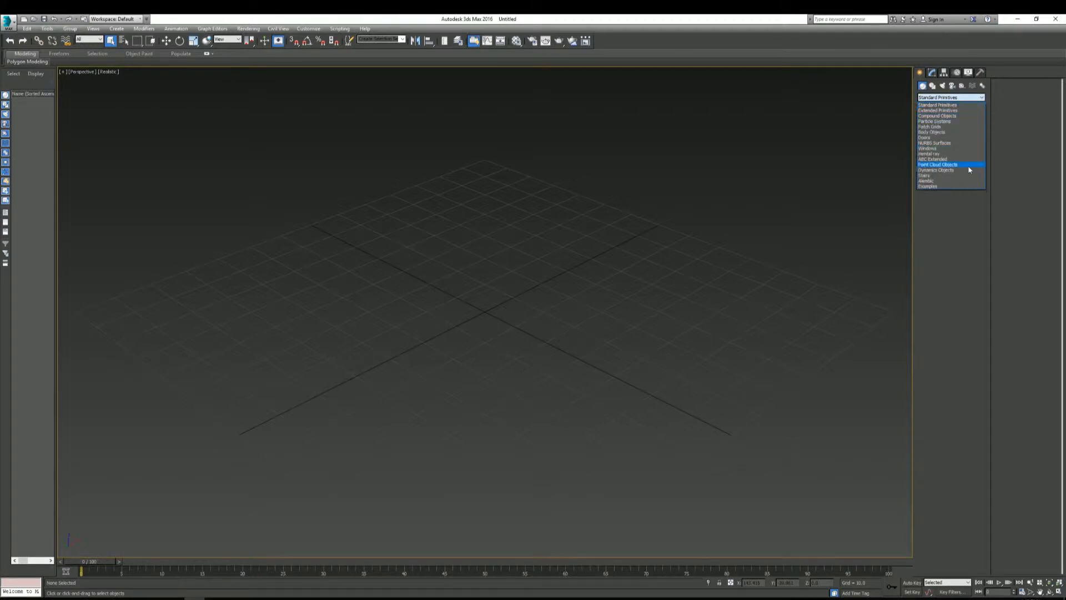
left_click(982, 99)
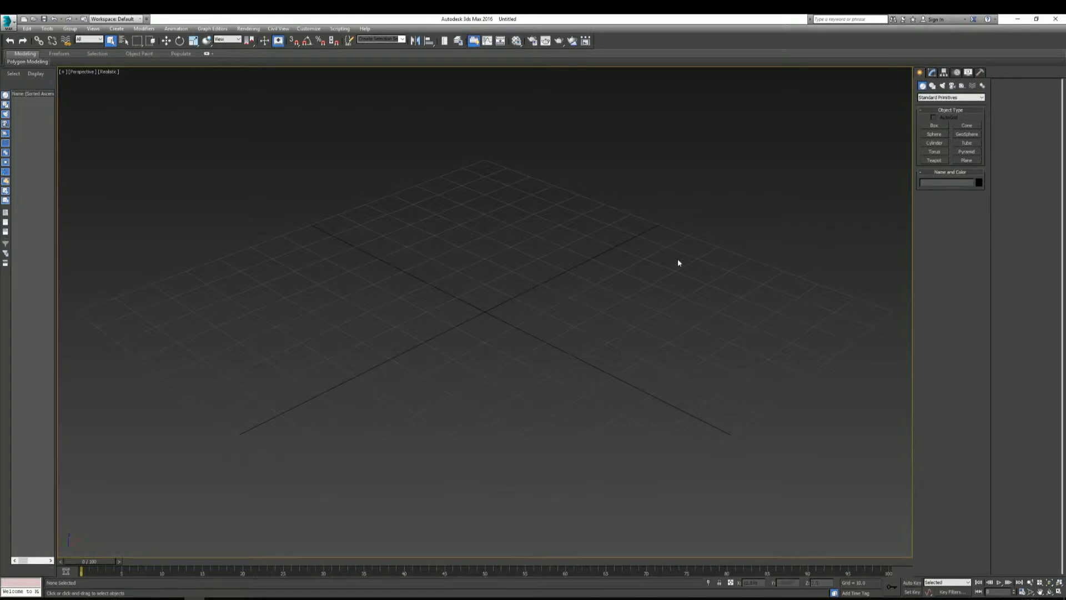
- Draw a black trial box around the grid's centre and delete it
left_click(942, 126)
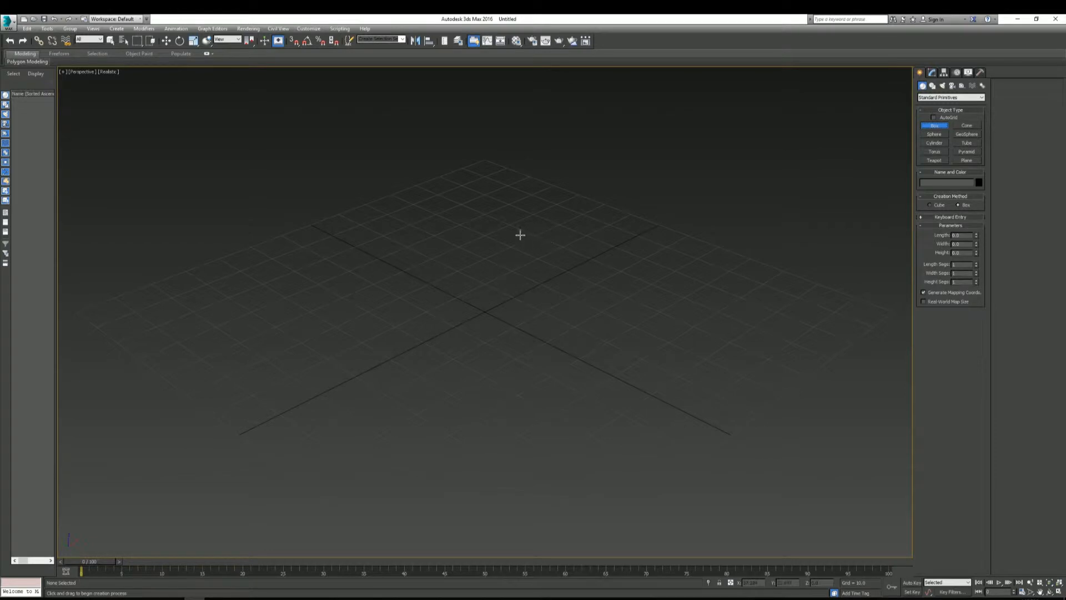
left_click_drag(503, 230, 463, 423)
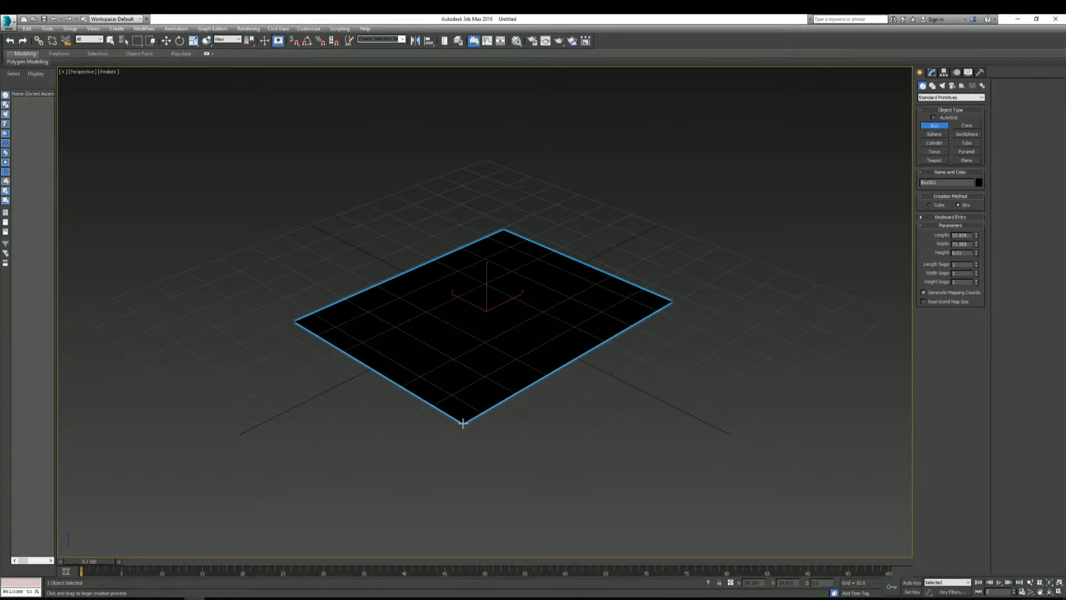
left_click_drag(463, 423, 463, 423)
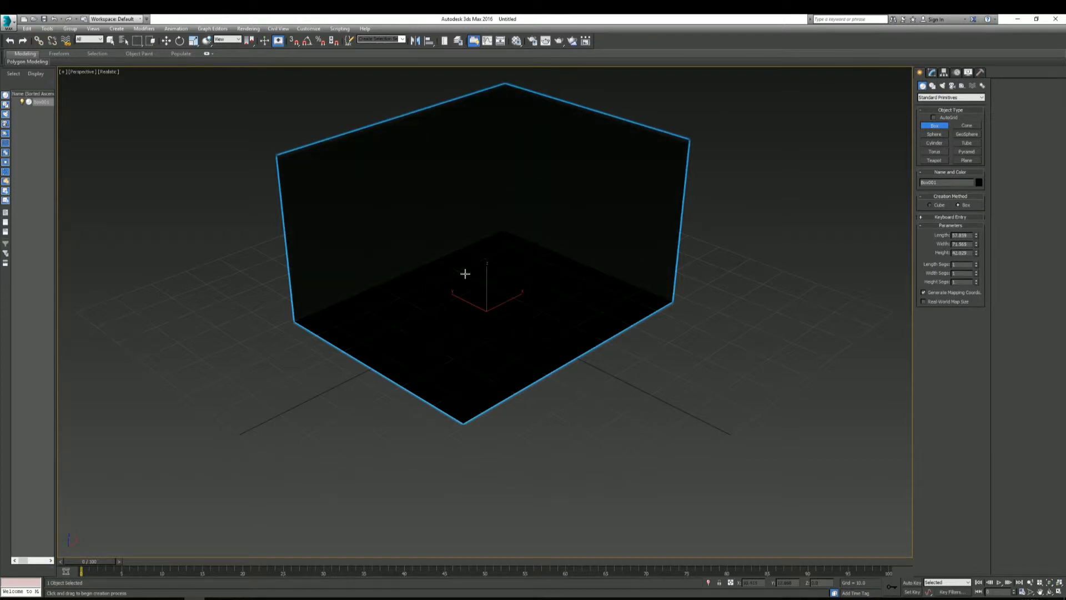
right_click(627, 401)
middle_click_drag(585, 342, 588, 361)
key("Delete")
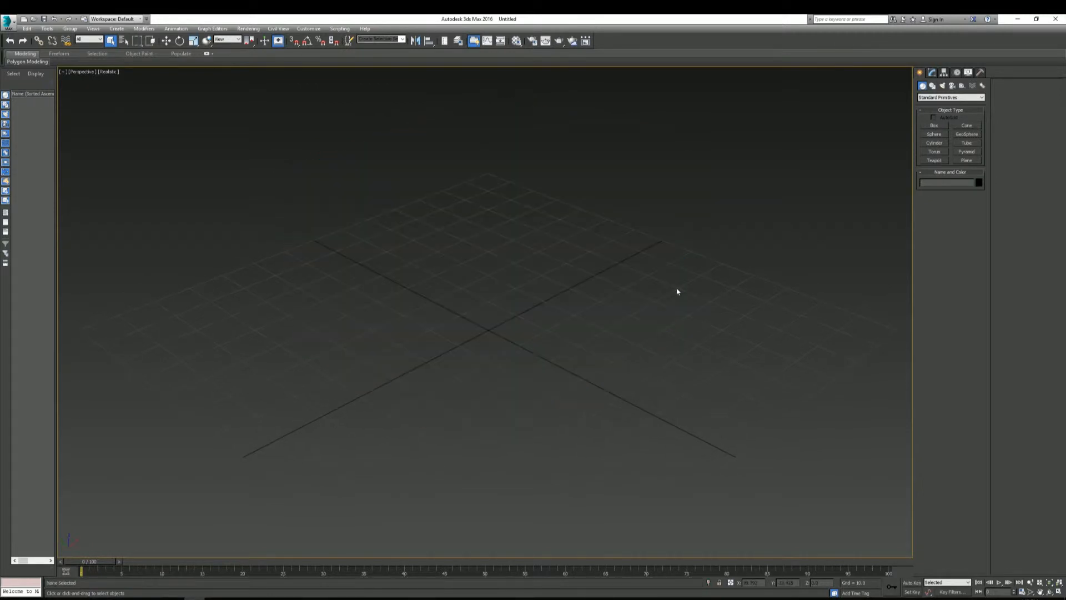
- Create a long, narrow box standing on the grid, extending toward the front corner of the perspective view
left_click(944, 125)
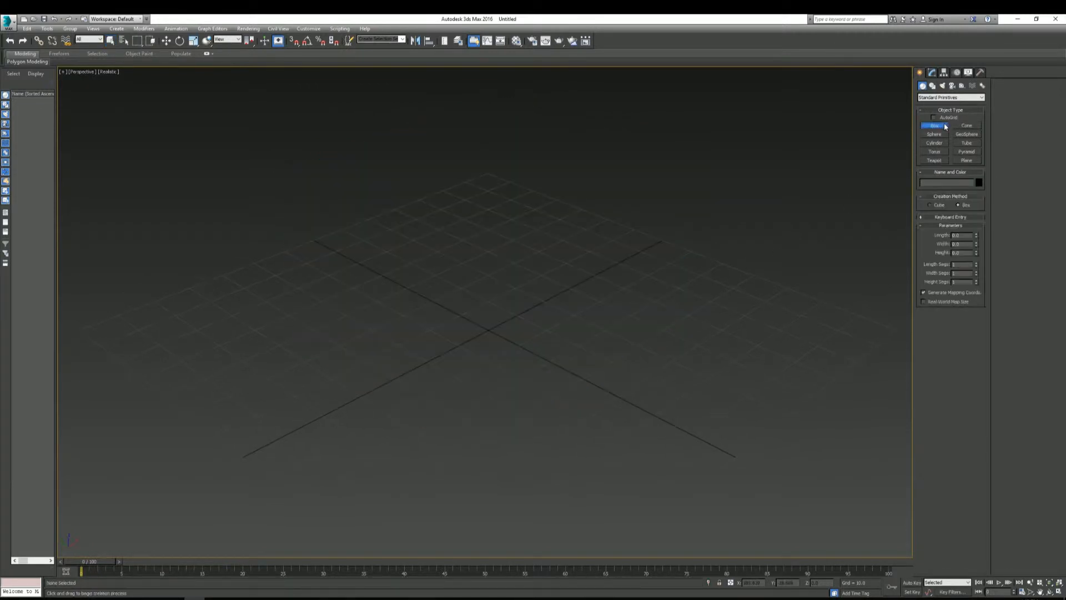
left_click_drag(435, 214, 676, 411)
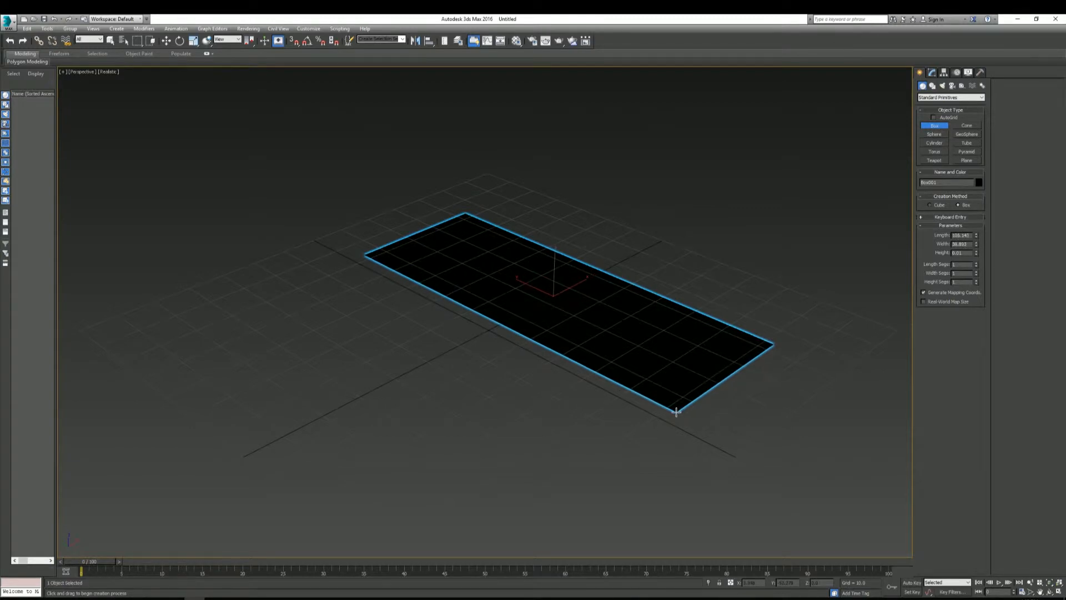
left_click(676, 412)
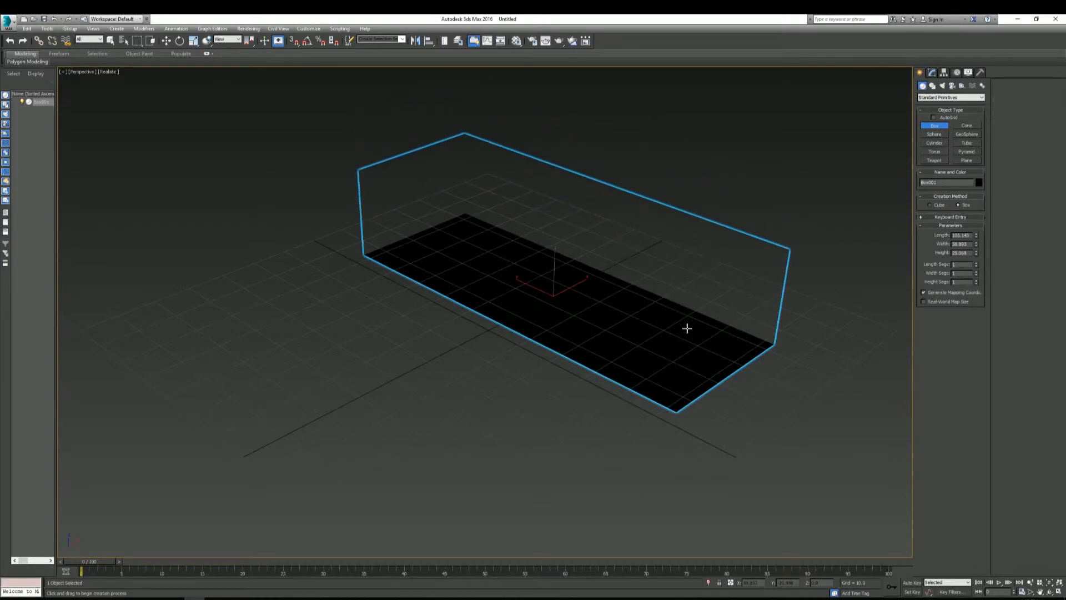
left_click(695, 265)
right_click(539, 464)
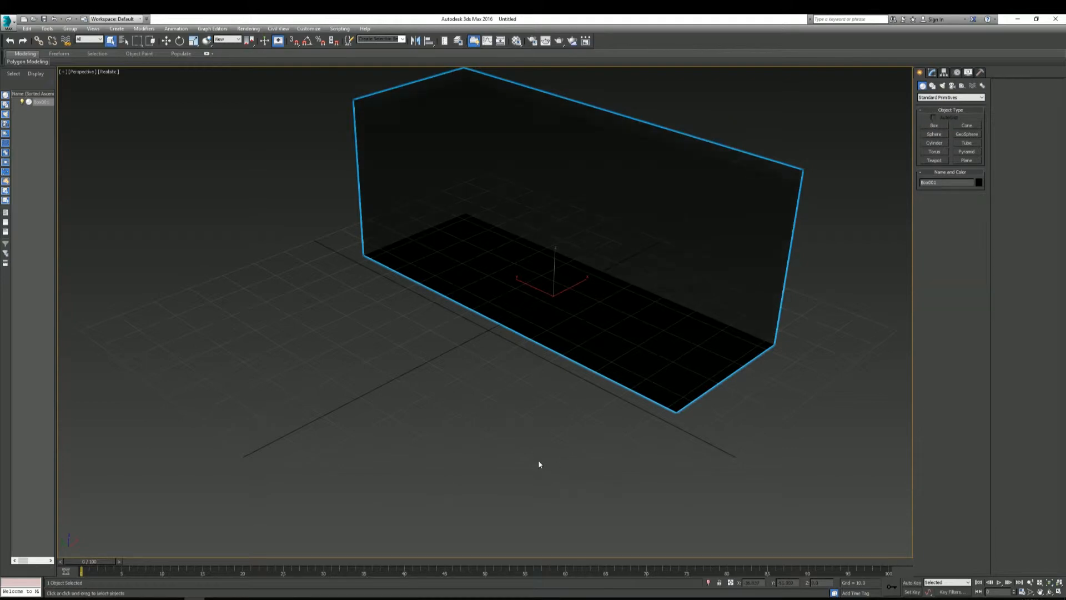
scroll(527, 439, "down", 3)
scroll(528, 425, "up", 3)
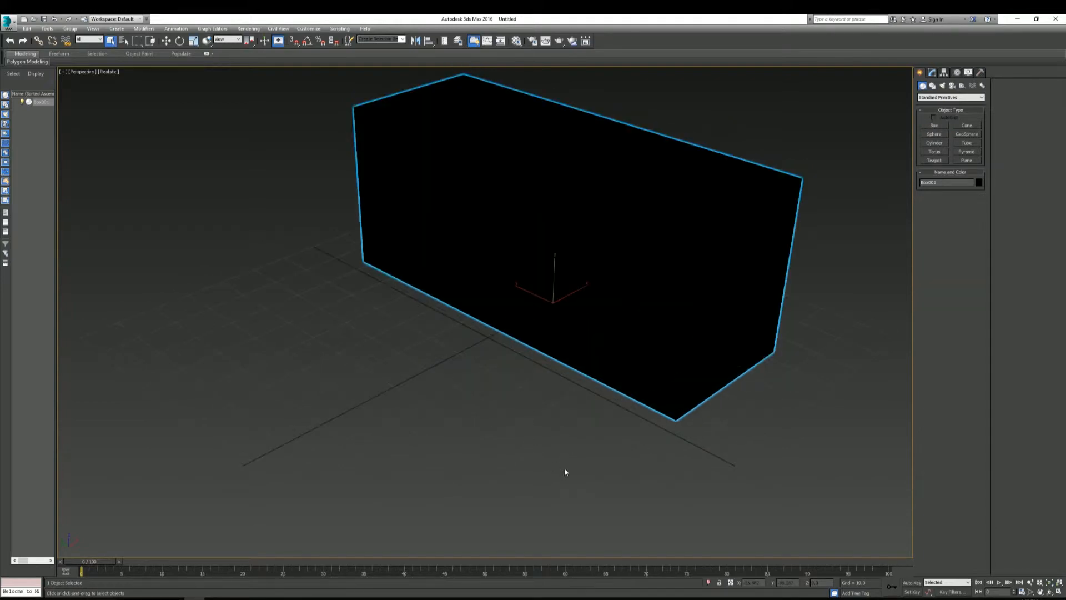
scroll(580, 394, "down", 2)
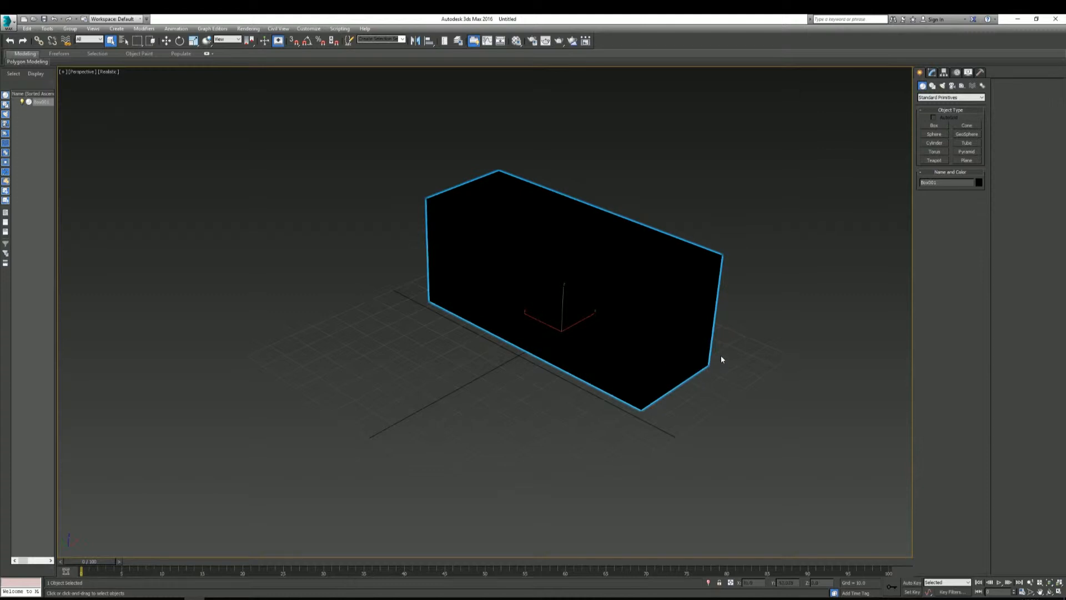
middle_click_drag(721, 357, 704, 363)
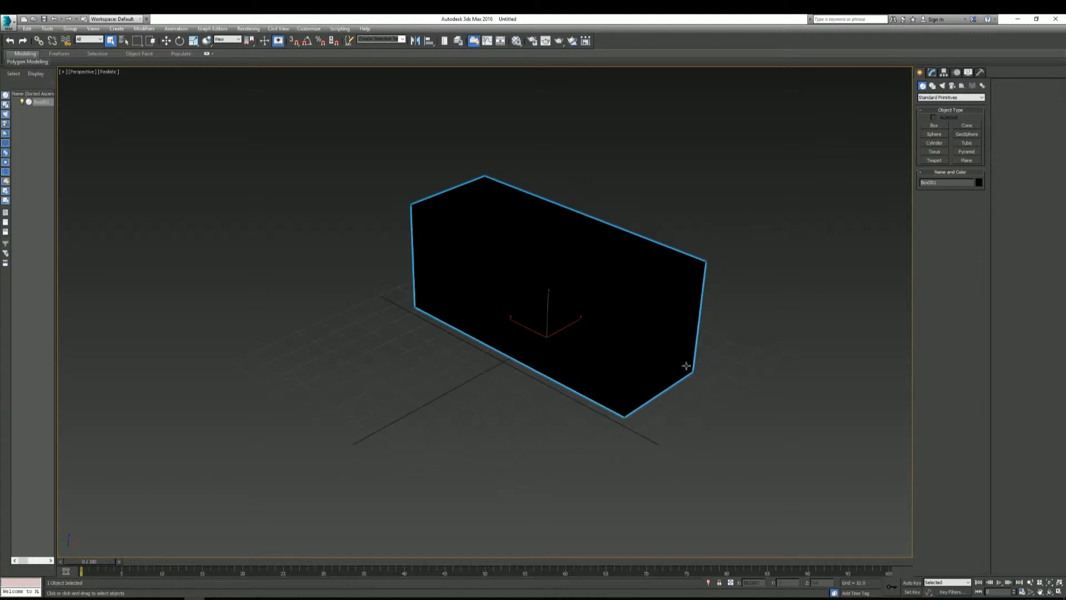
- Turn on Assign Random Colors in the object color settings
left_click(982, 73)
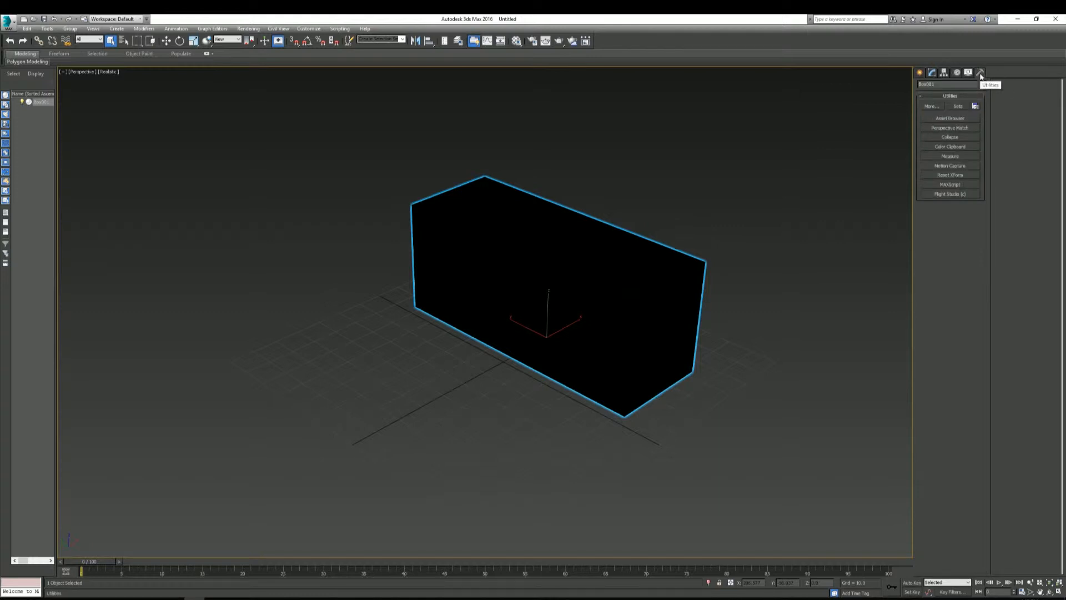
left_click(984, 83)
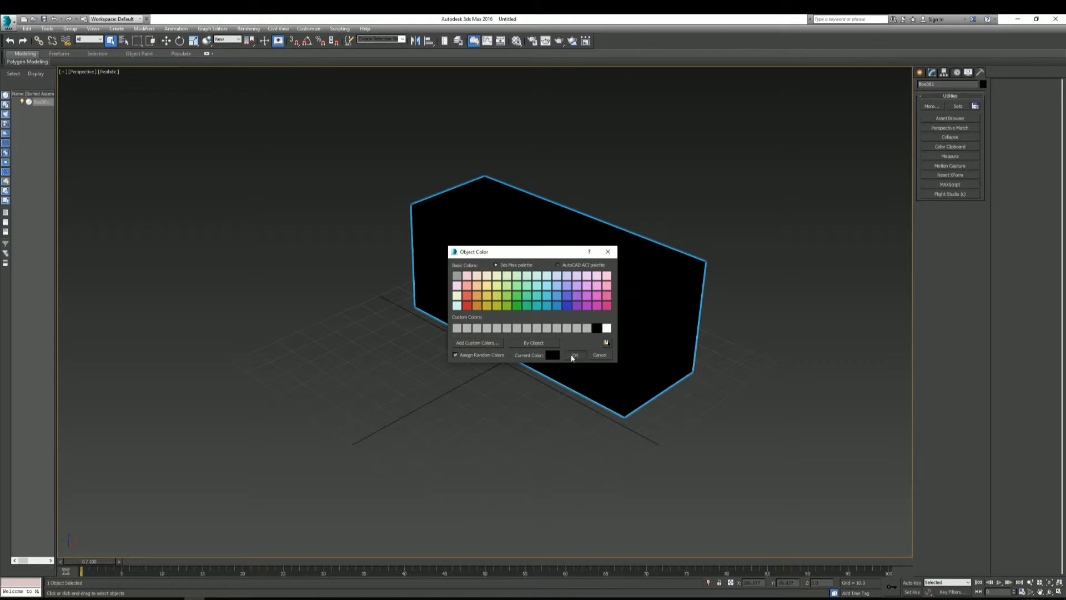
left_click(572, 356)
- Draw two sample boxes in front of the long black box to try out random object colors
left_click(920, 73)
left_click(935, 126)
left_click_drag(414, 318, 453, 378)
left_click(351, 246)
left_click_drag(348, 399, 523, 363)
left_click(573, 259)
- Delete the sample boxes with random colors and keep only the long black box
key("Delete")
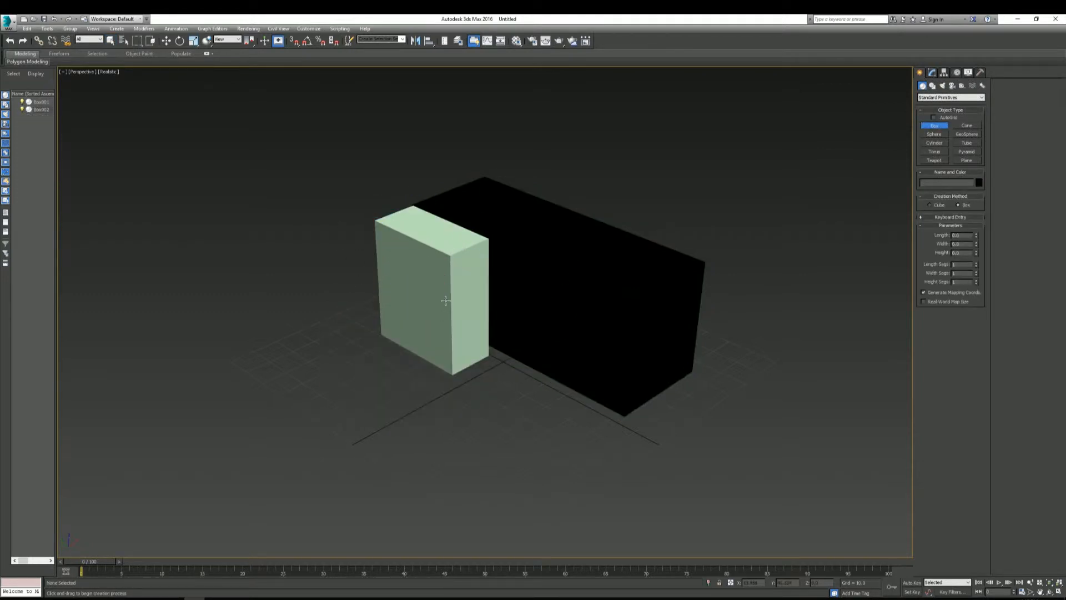
key("End")
left_click(462, 307)
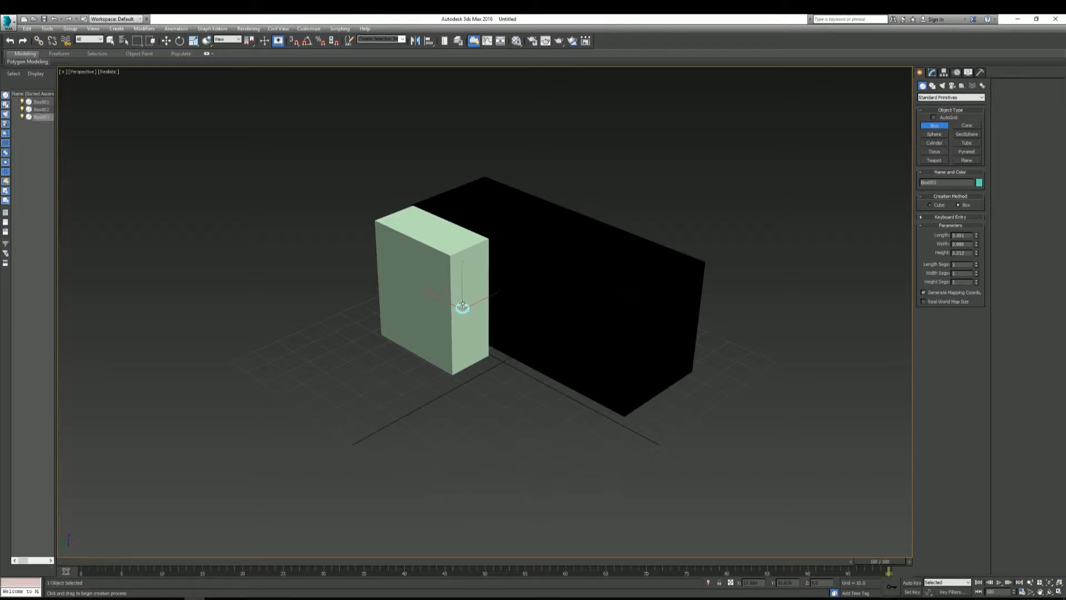
right_click(440, 304)
left_click(441, 305)
key("Delete")
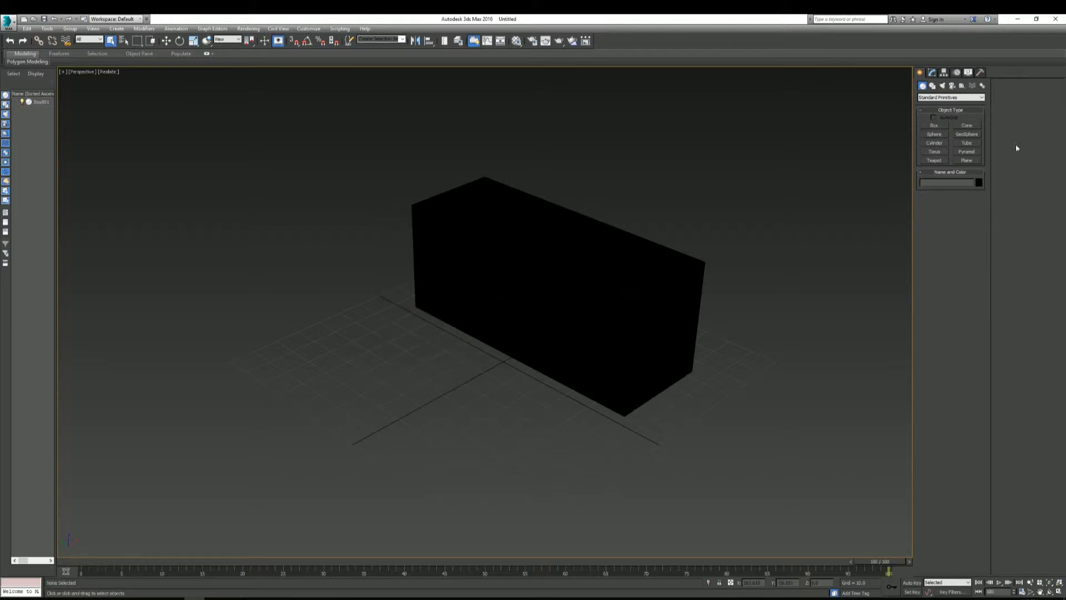
- Turn off Assign Random Colors with black as the active color, and delete the long black box
left_click(980, 73)
left_click(982, 85)
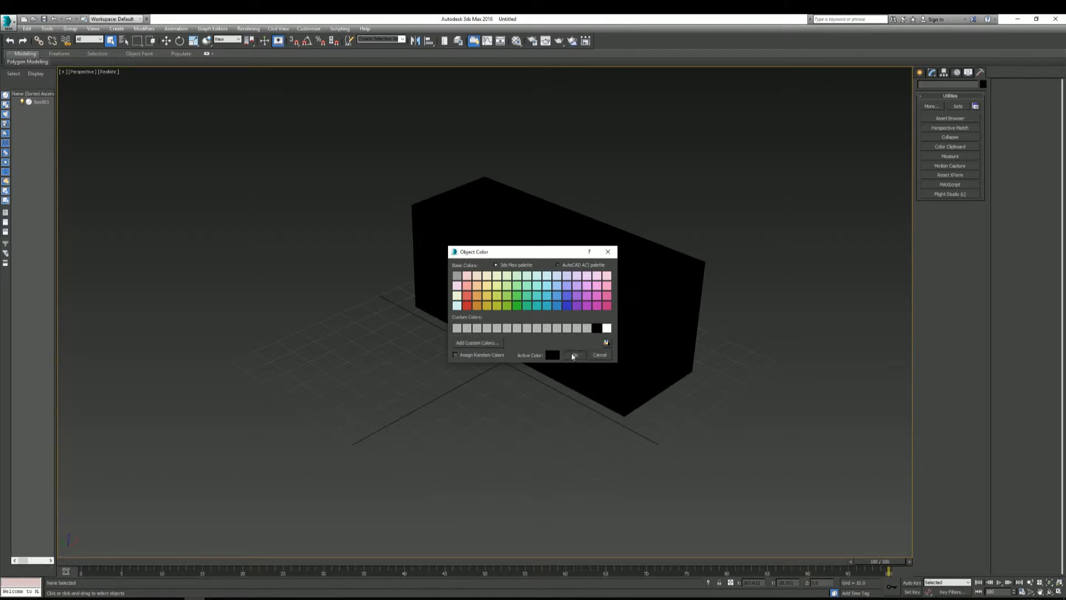
left_click(574, 355)
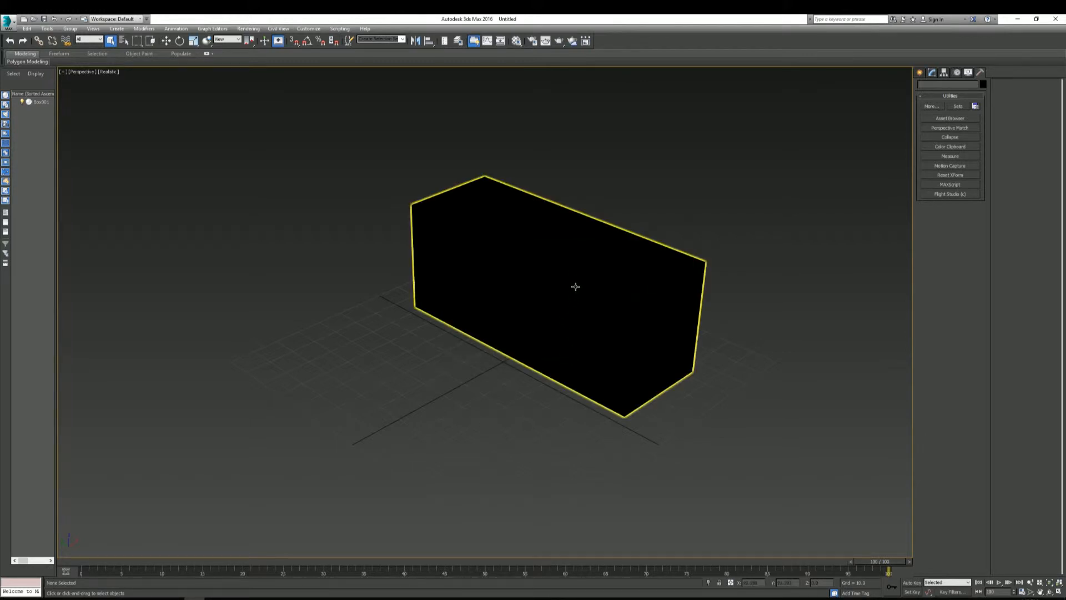
left_click(575, 287)
key("Delete")
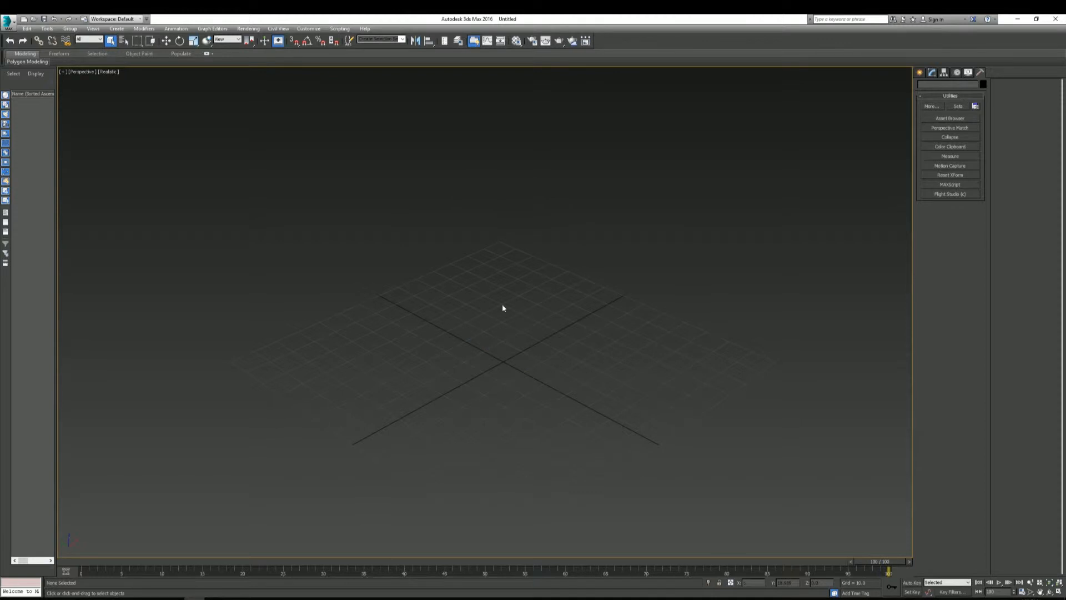
- Create a new box around the grid's centre, about 74 units long
left_click(919, 72)
left_click(934, 125)
left_click_drag(513, 283, 486, 461)
left_click(488, 275)
left_click(495, 290)
right_click(699, 301)
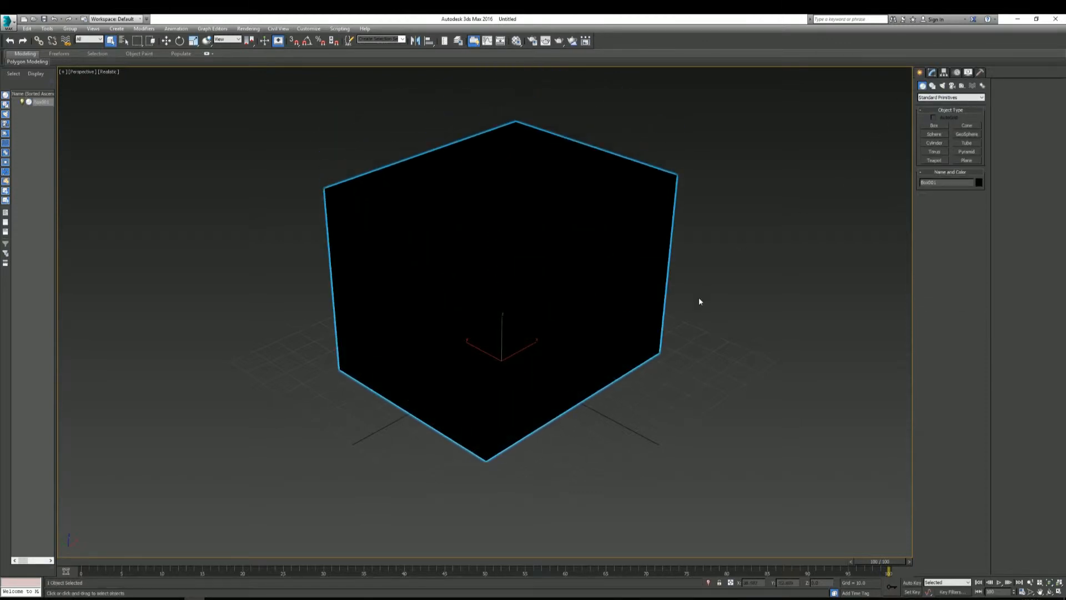
- Set the box's length, width and height to 100 each
left_click(935, 73)
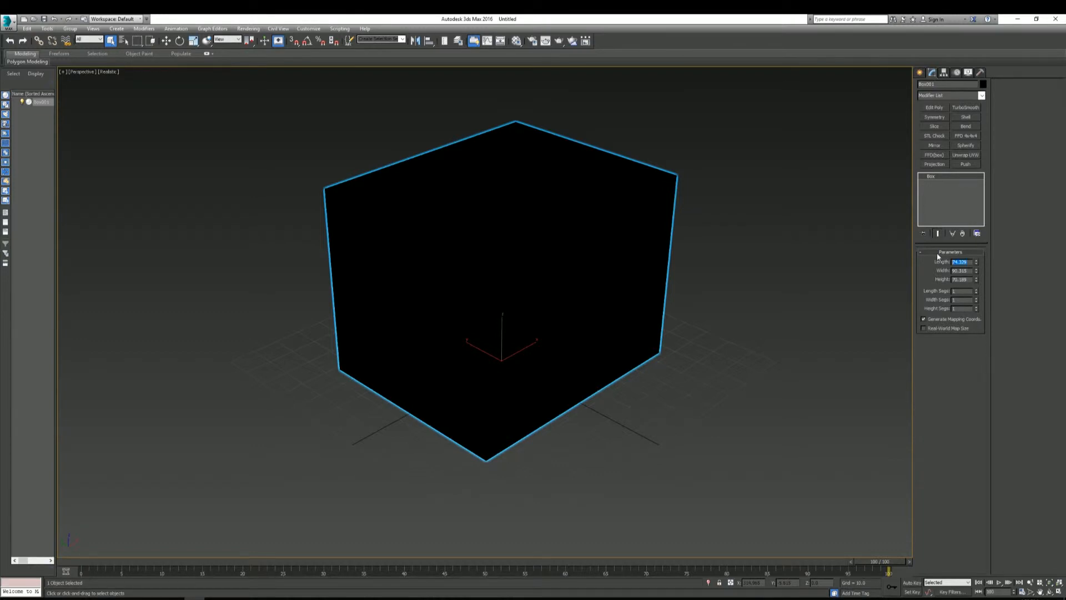
type("100")
key("Return")
key("Tab")
type("1")
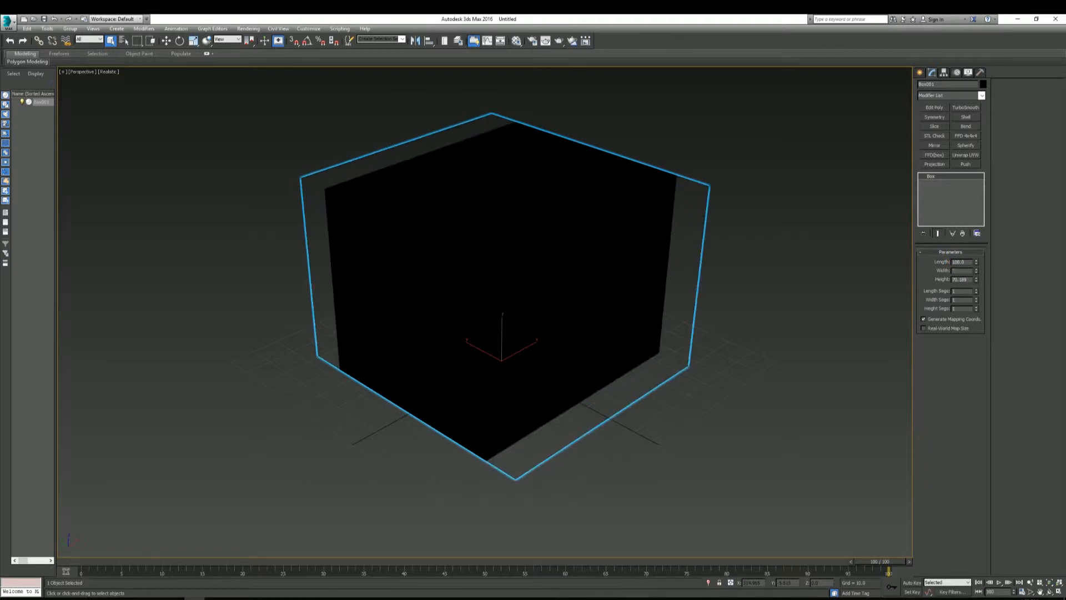
type("00")
key("Tab")
type("100")
key("Return")
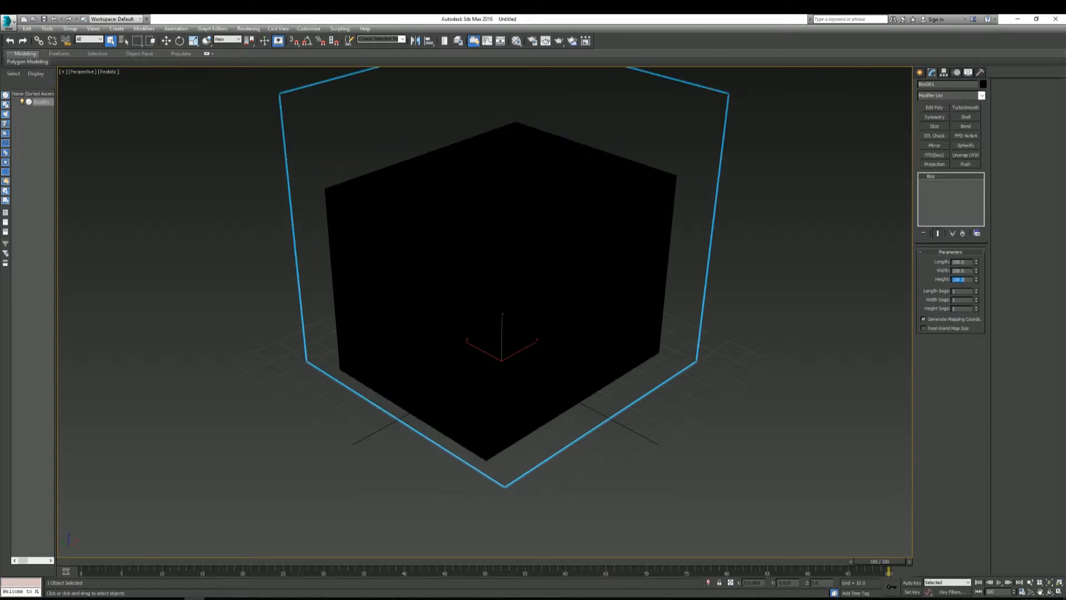
- Display edged faces on the cube in the perspective viewport
scroll(670, 278, "down", 3)
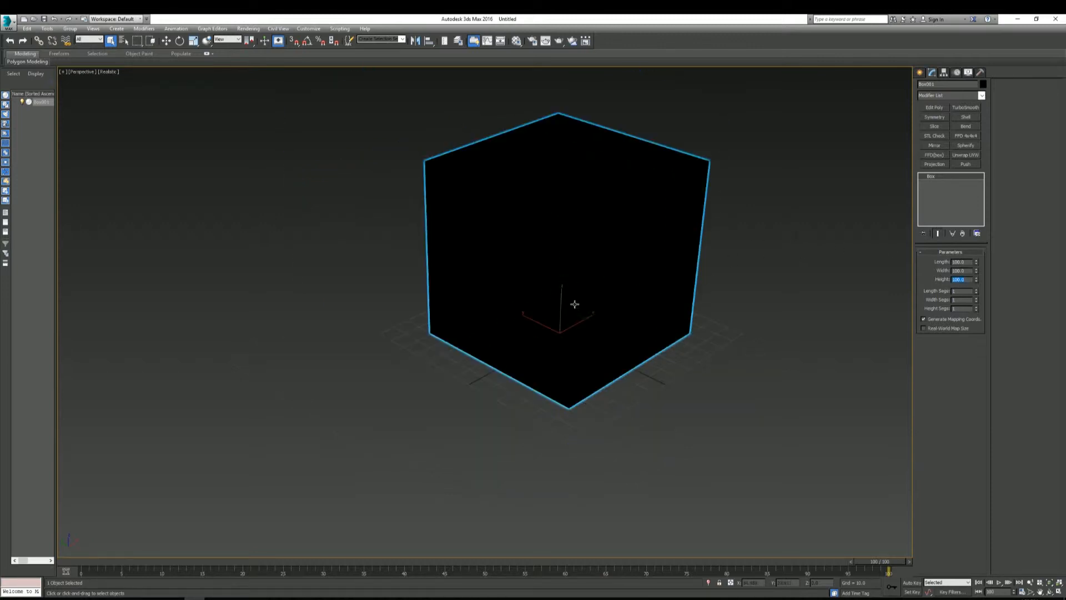
middle_click_drag(778, 330, 741, 360)
scroll(573, 268, "up", 3)
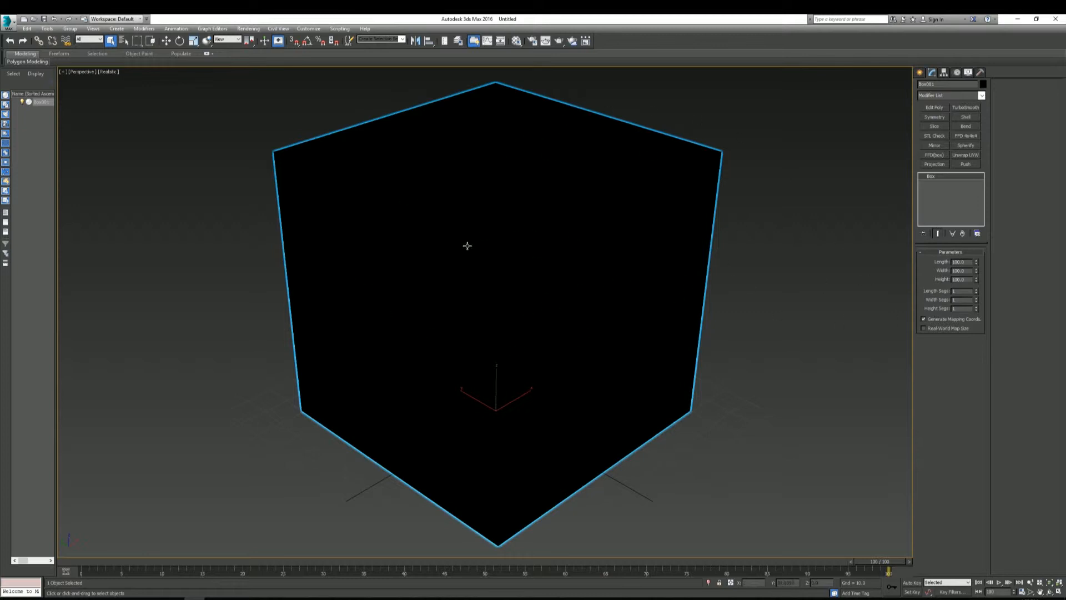
key("F4")
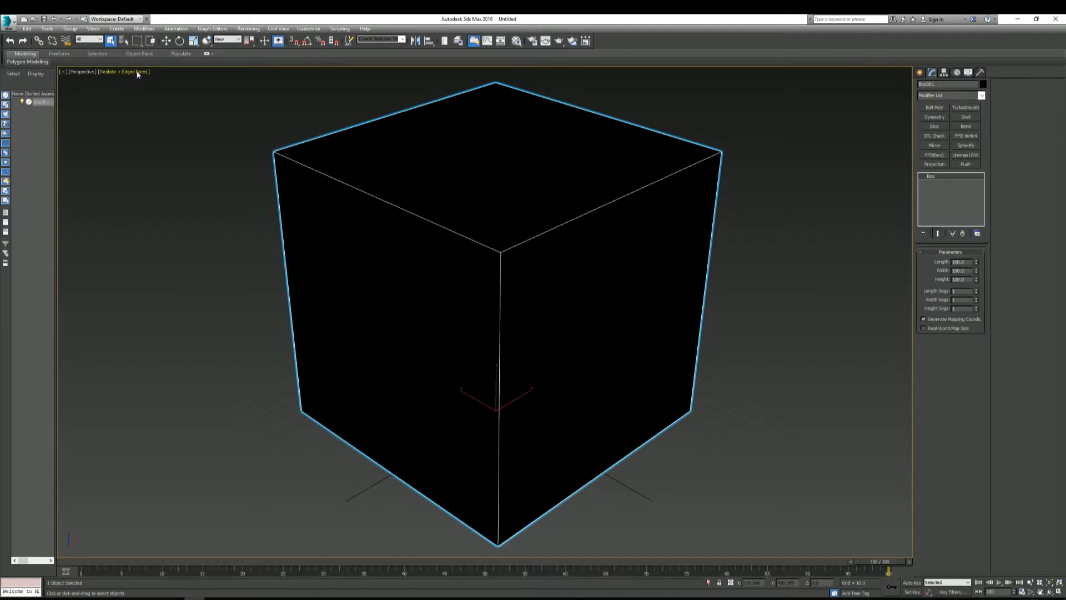
- Set the cube's length, width and height segments to 2 each
left_click(975, 288)
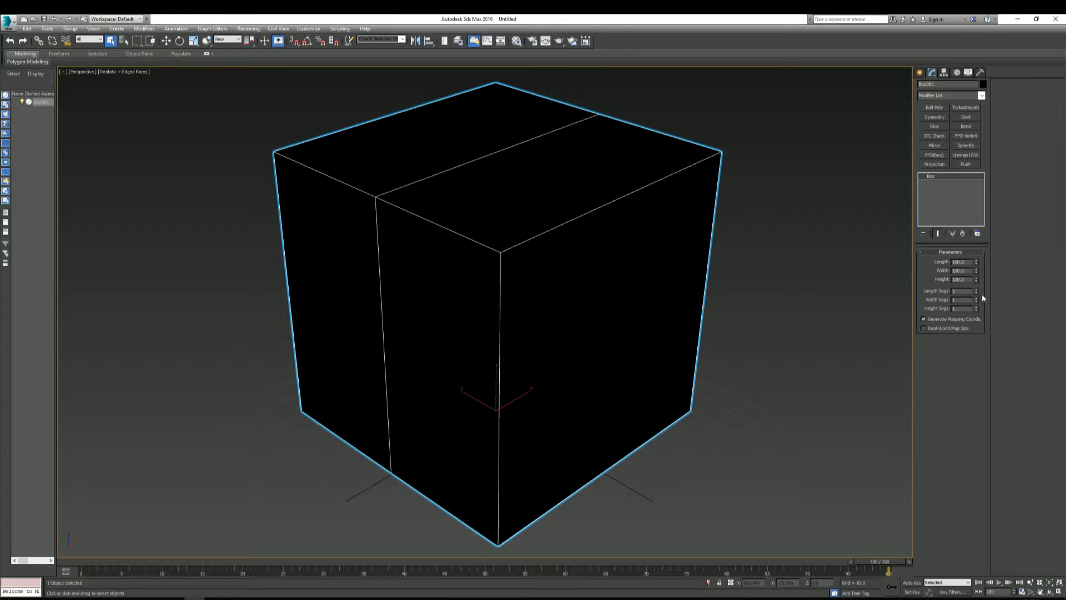
left_click(976, 298)
left_click(977, 307)
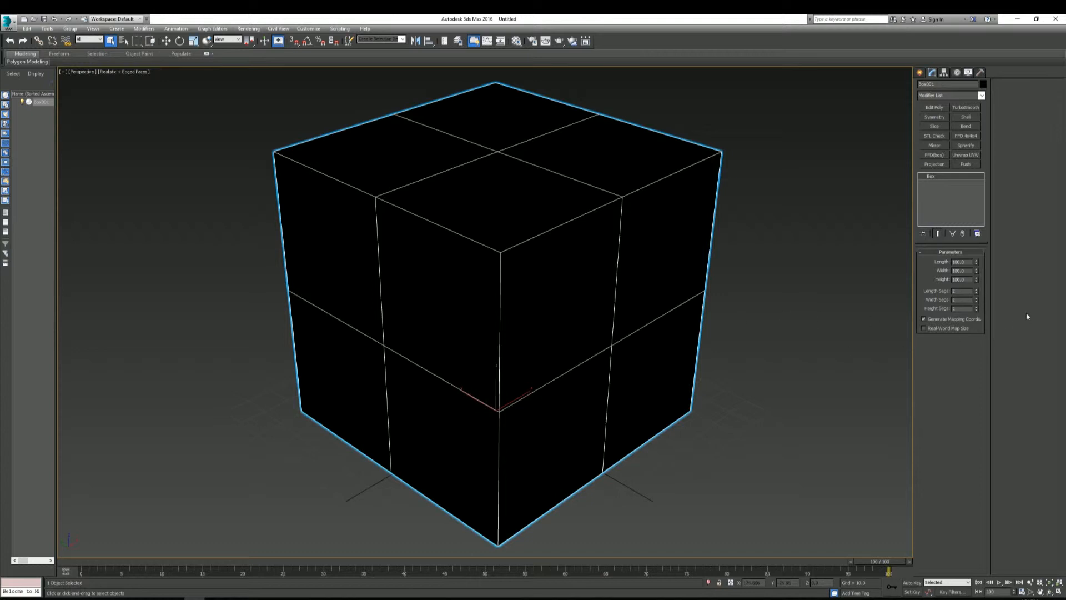
- Return the cube's height, width and length segments to 1 each
left_click(977, 310)
left_click(977, 302)
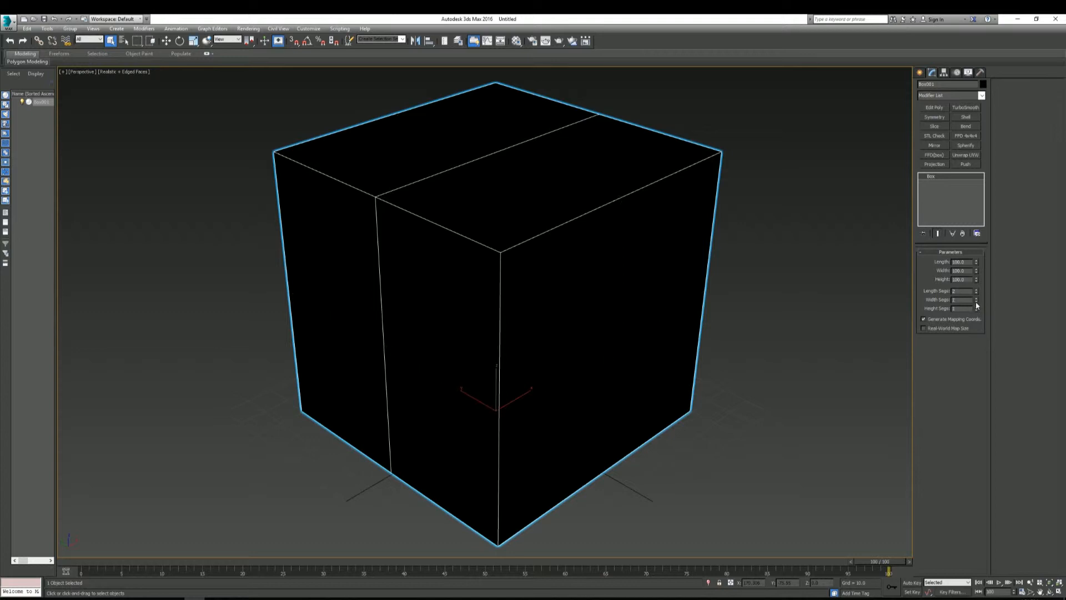
left_click(976, 293)
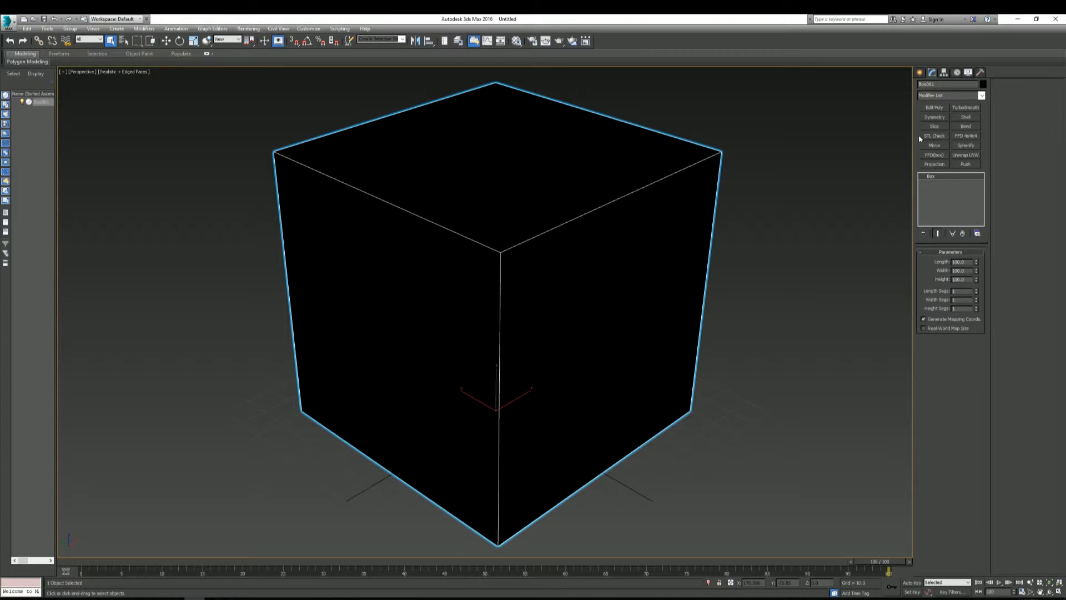
- Draw a trial box beside the cube and delete both boxes from the scene
left_click(920, 73)
left_click(254, 435)
left_click(934, 126)
left_click_drag(789, 332, 648, 436)
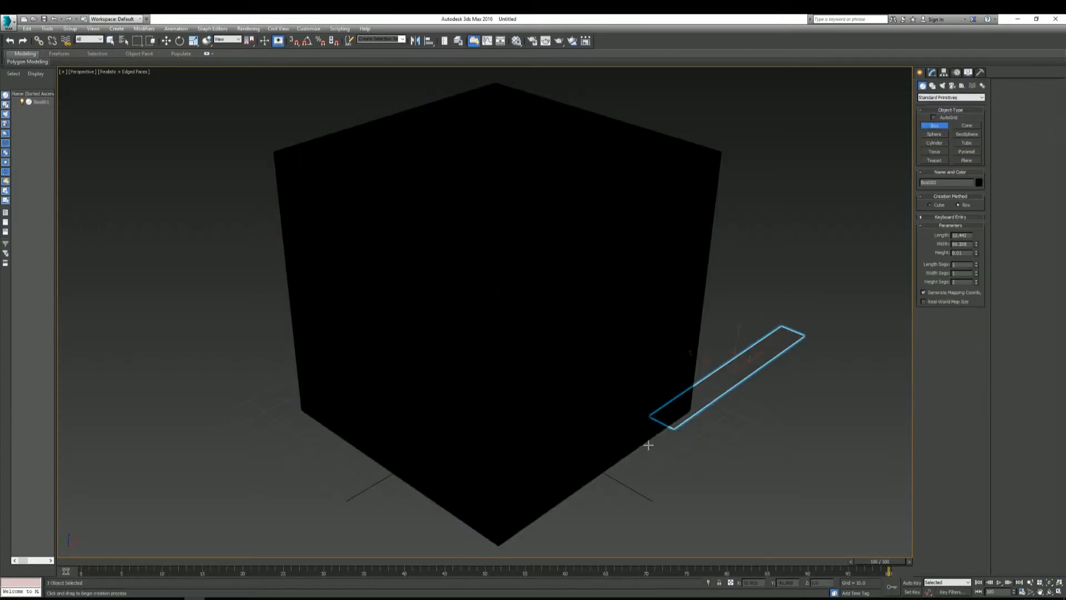
left_click(696, 204)
right_click(776, 338)
key("Delete")
left_click(566, 297)
key("Delete")
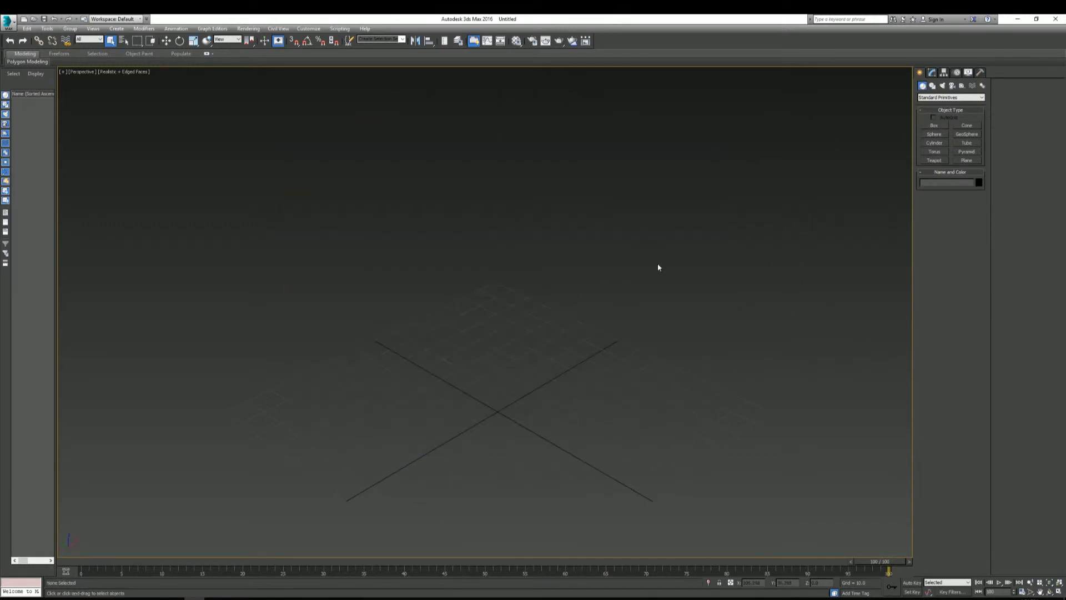
- Draw one trial sphere at the grid centre and a second beside it, and delete both spheres
left_click(934, 135)
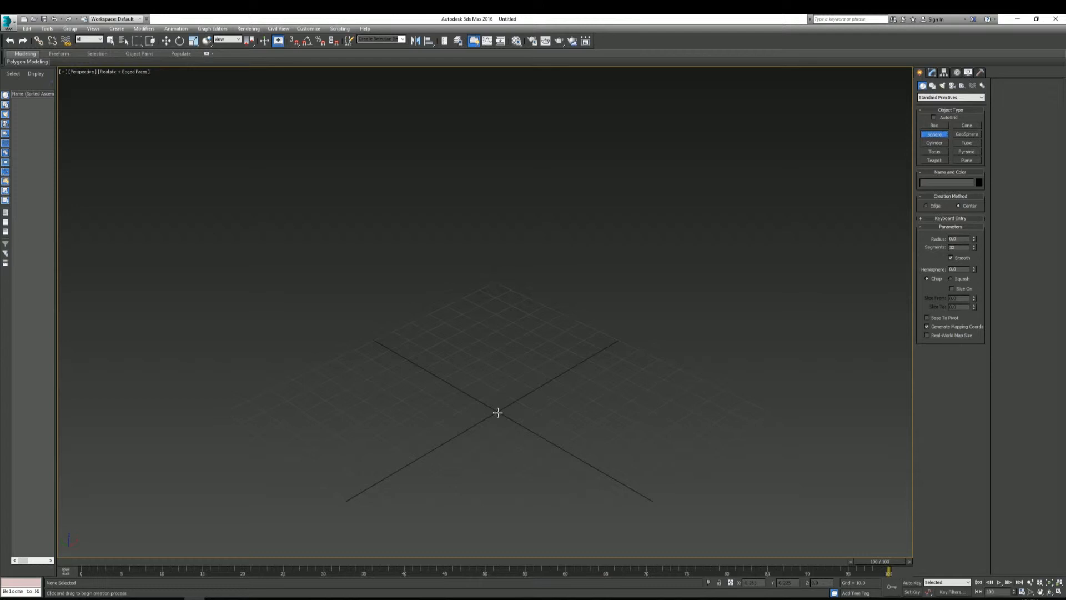
left_click_drag(497, 412, 560, 381)
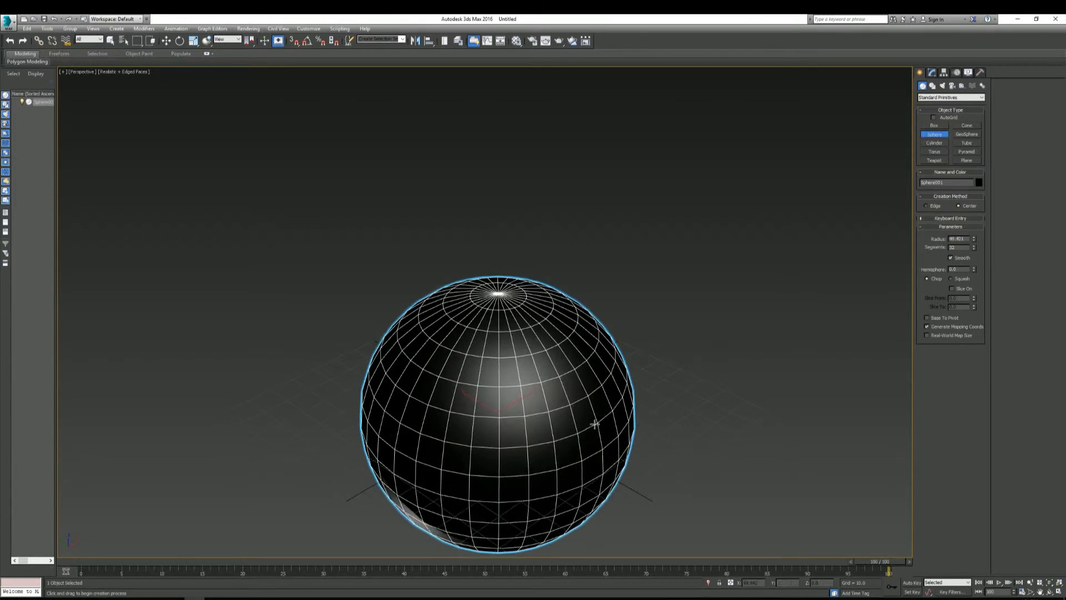
left_click_drag(707, 342, 735, 295)
right_click(736, 295)
left_click(448, 209)
left_click(693, 302)
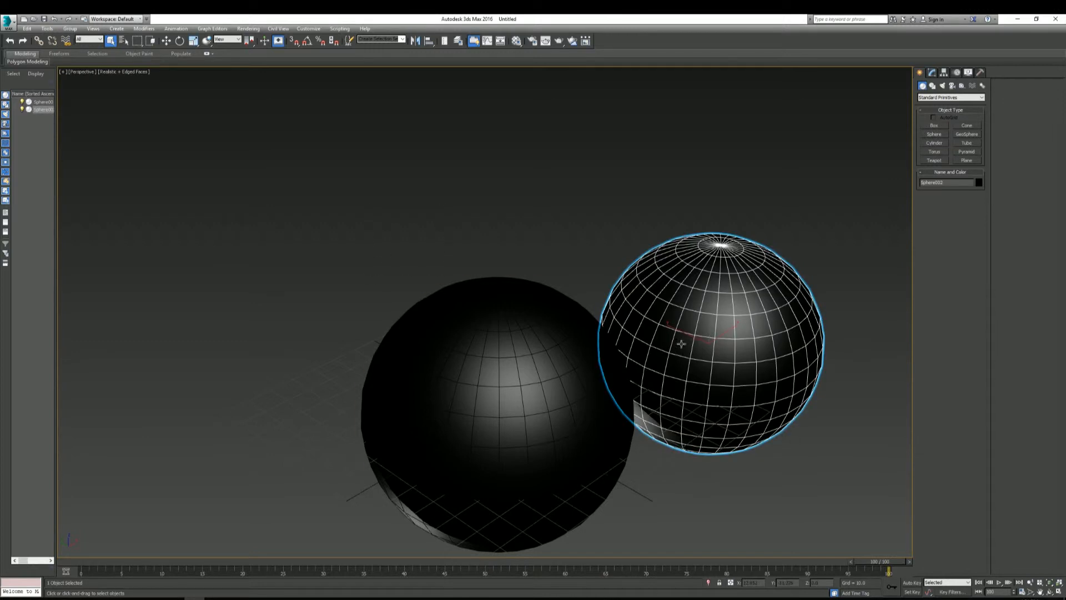
key("Delete")
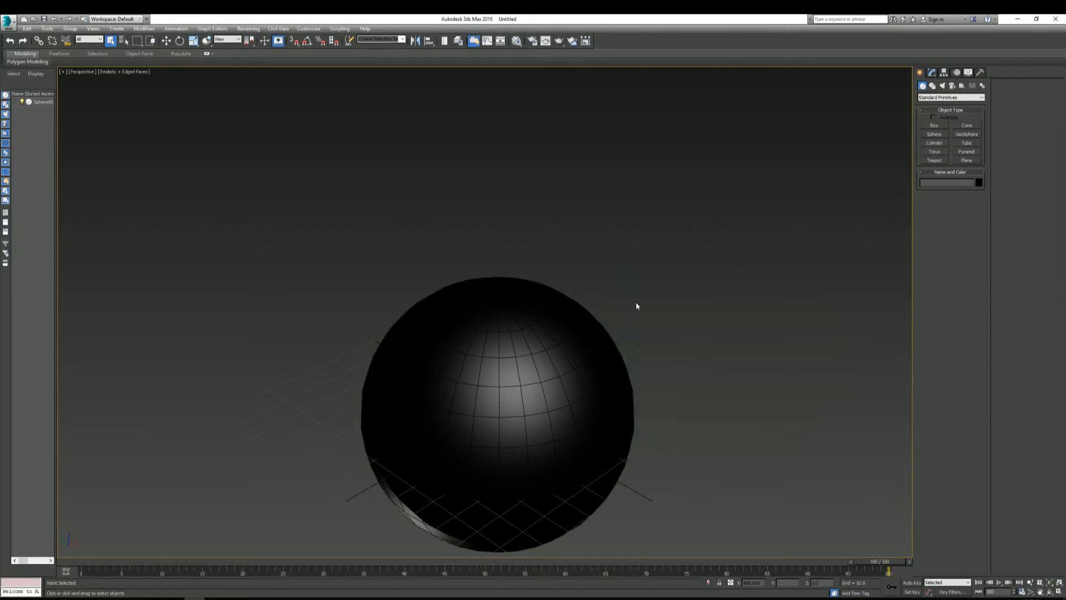
left_click(562, 369)
key("Delete")
- Draw a sphere with a radius of about 68 near the grid centre and set its segments to 16
left_click(934, 135)
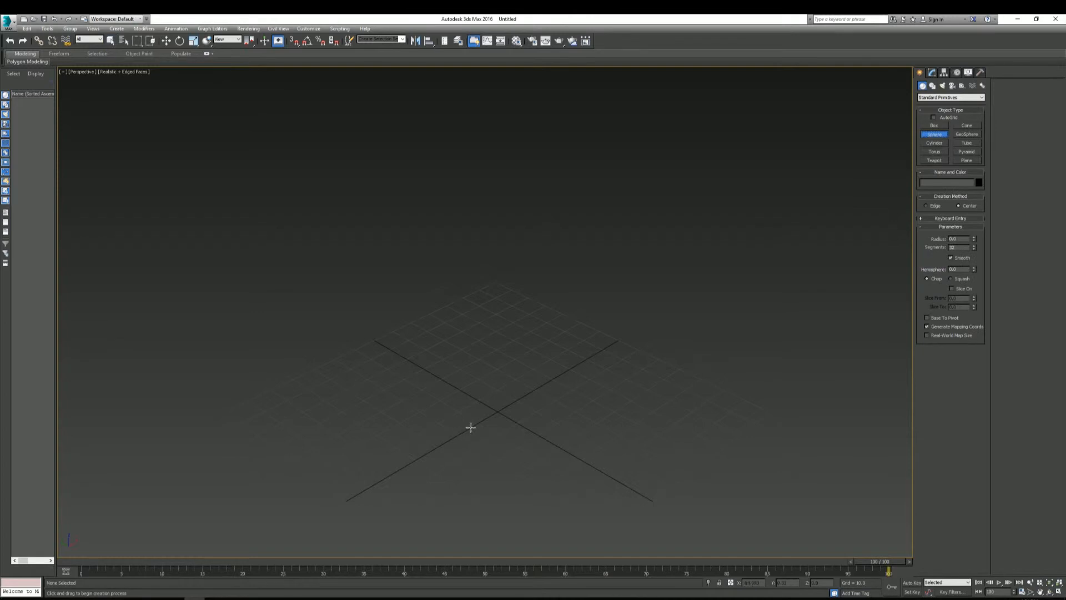
left_click_drag(483, 419, 602, 345)
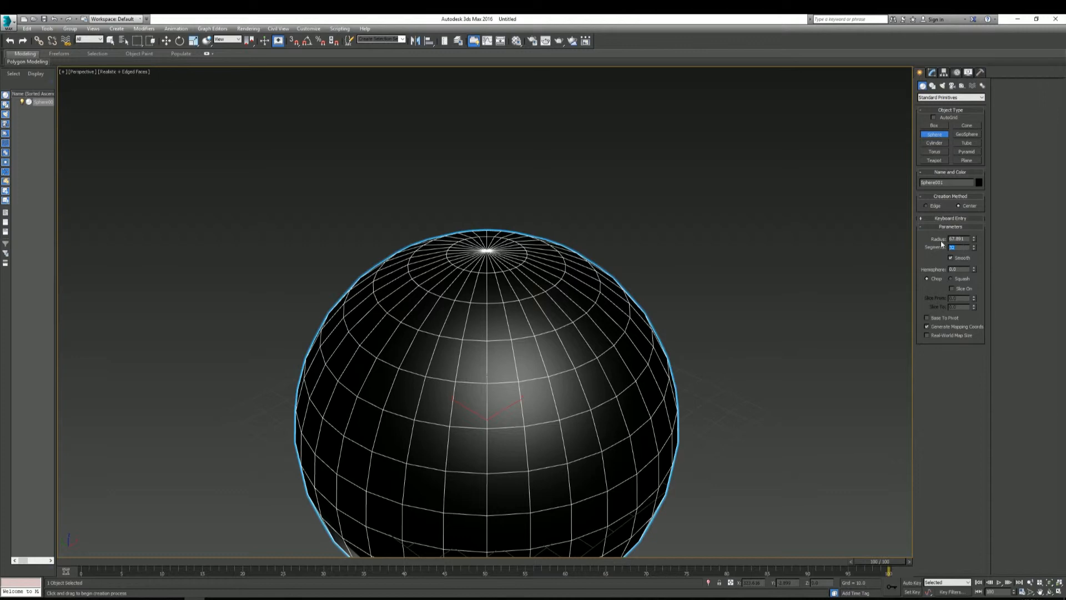
type("6")
key("Return")
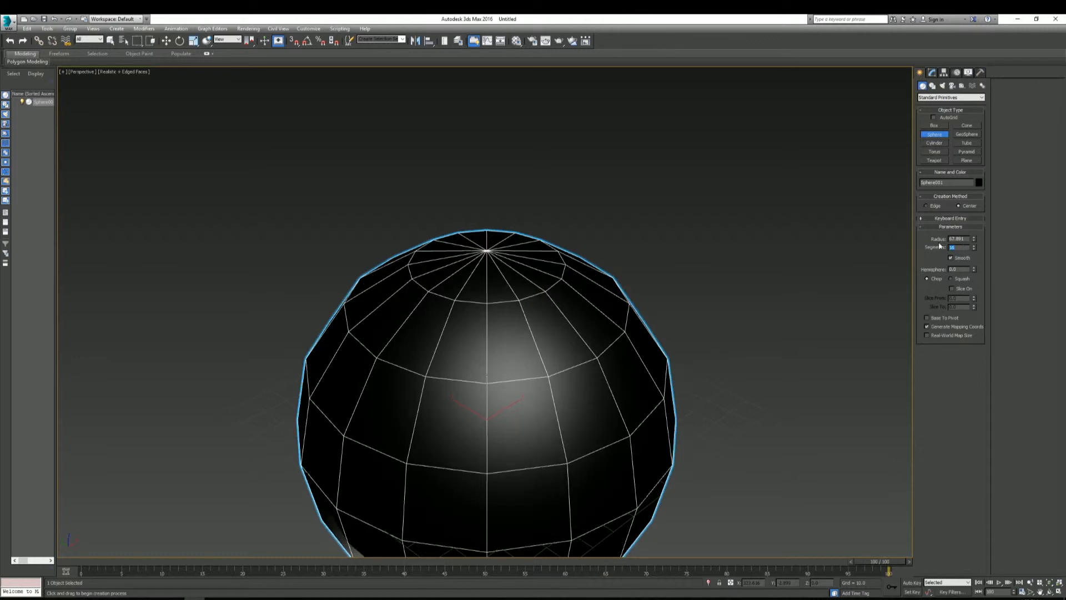
scroll(614, 398, "up", 4)
scroll(614, 352, "down", 3)
middle_click_drag(614, 352, 615, 278)
middle_click_drag(625, 351, 633, 316, "alt")
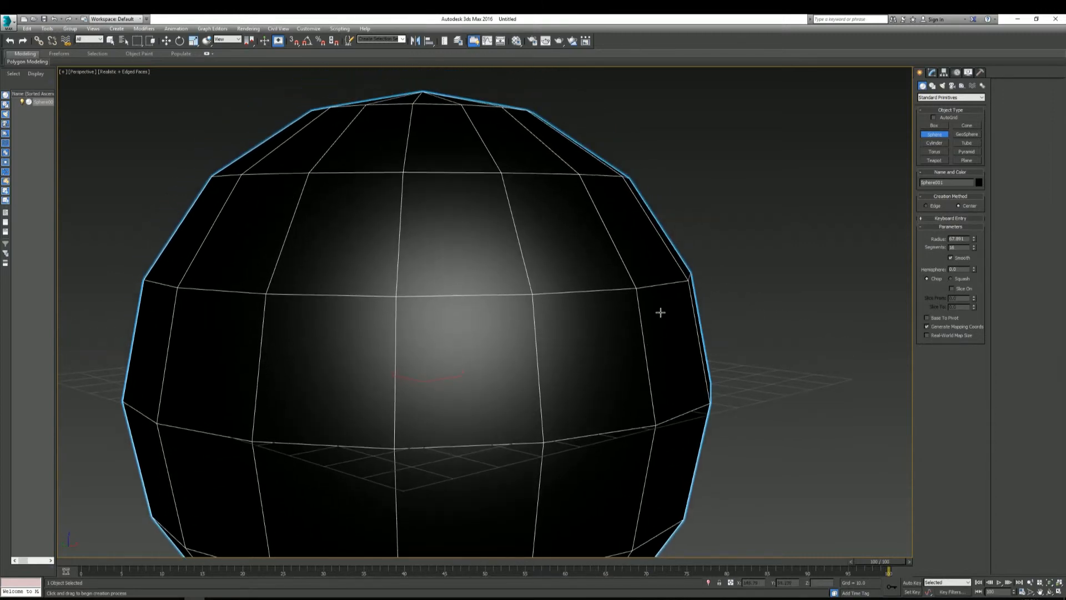
- Raise the sphere's segment count one at a time to 25
left_click(973, 246)
left_click(973, 246)
left_click(974, 246)
left_click(973, 246)
left_click(974, 246)
left_click(973, 246)
left_click(974, 246)
left_click(974, 246)
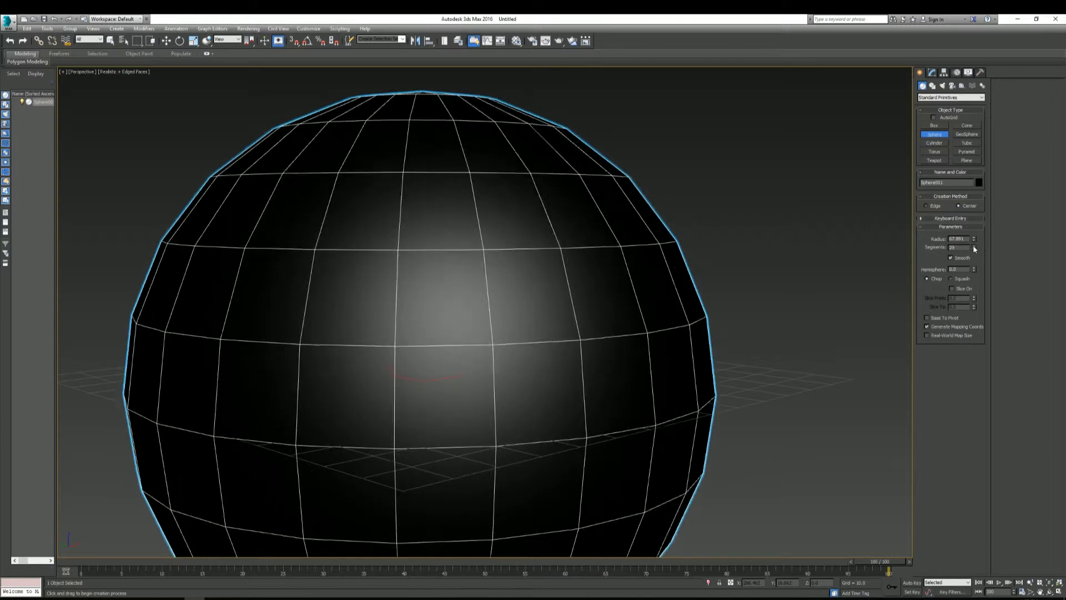
left_click(974, 246)
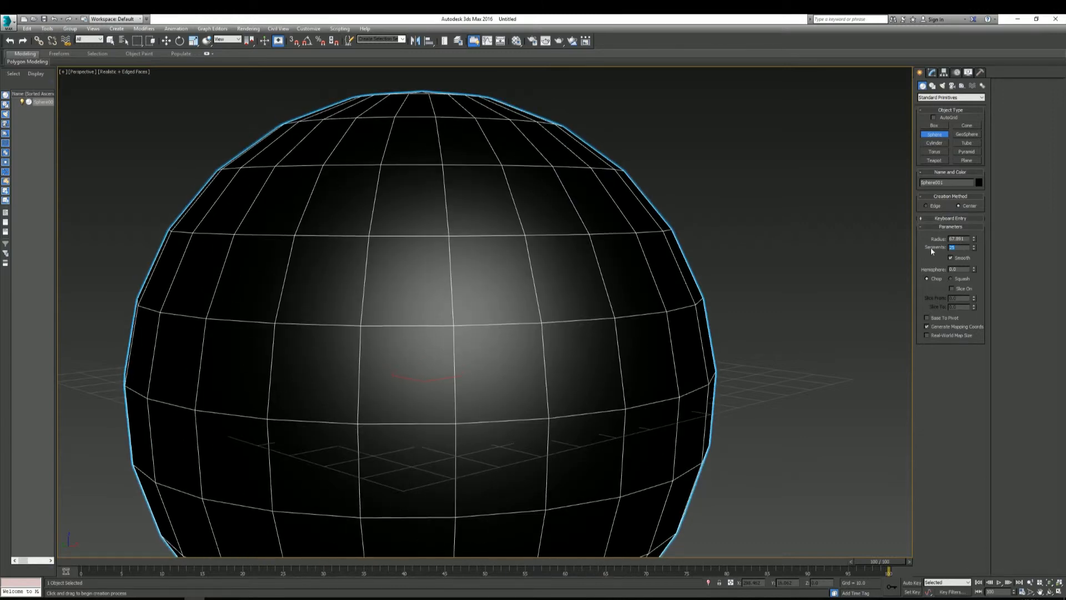
- Set the sphere's segments to 64 for a much denser mesh
type("4")
key("Return")
scroll(556, 286, "down", 4)
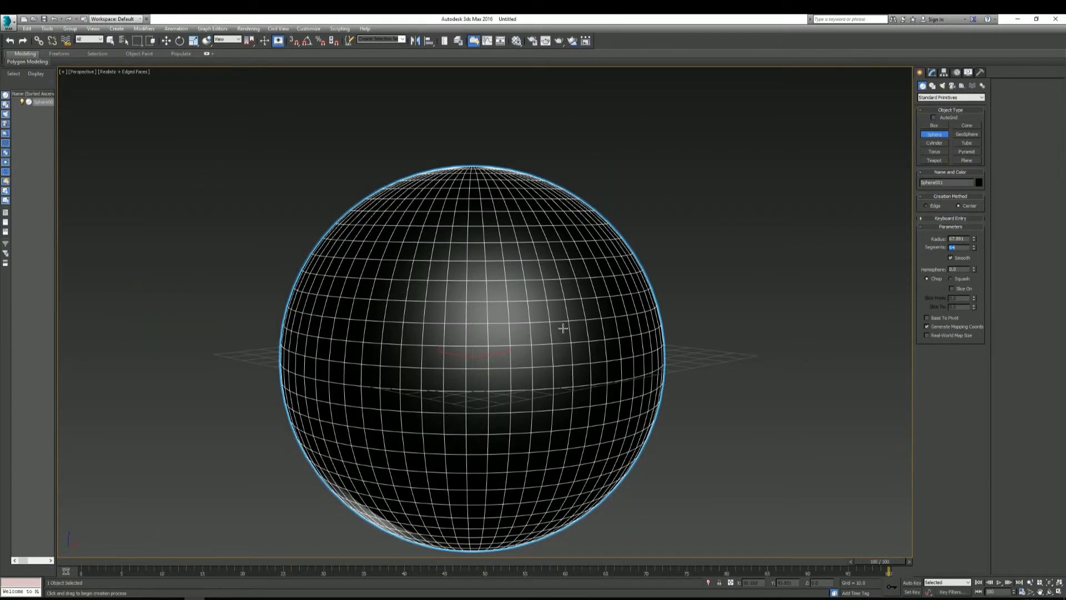
scroll(556, 286, "up", 5)
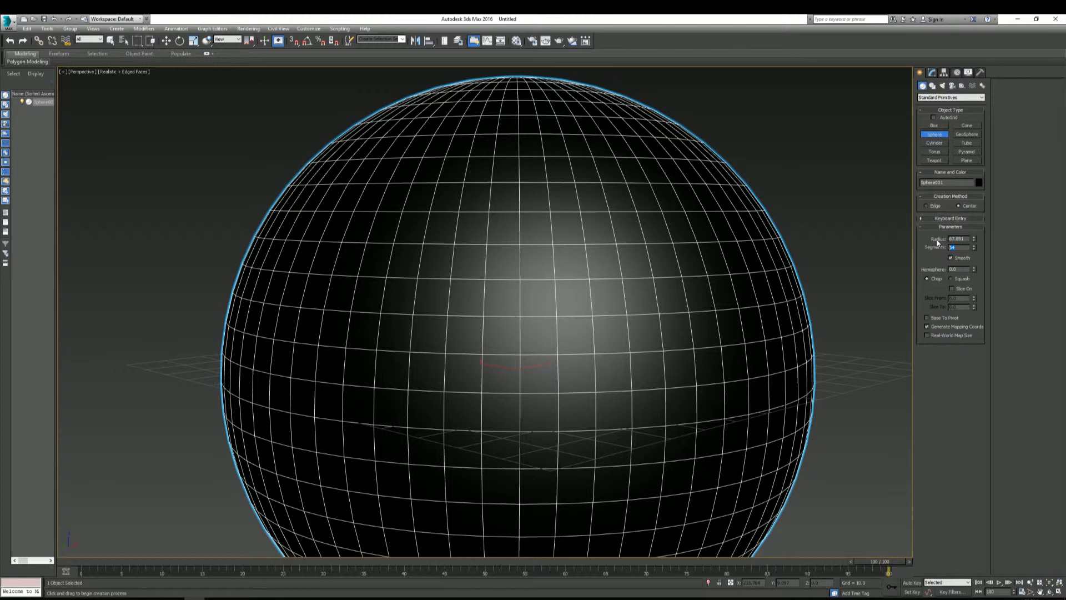
- Set the sphere's segments to 32
type("32")
key("Return")
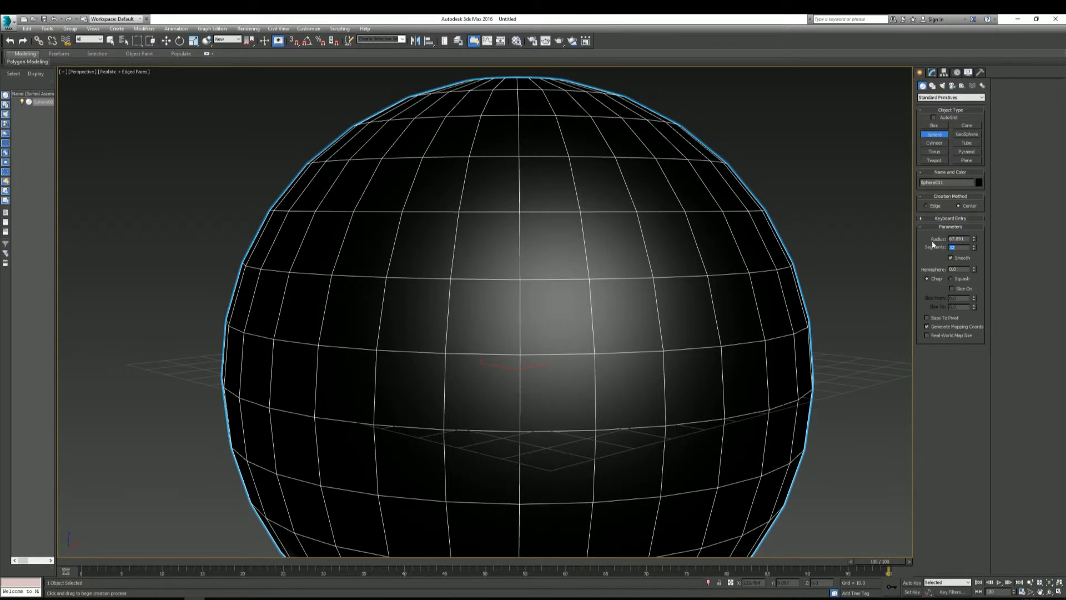
scroll(719, 240, "down", 5)
middle_click_drag(719, 240, 574, 248)
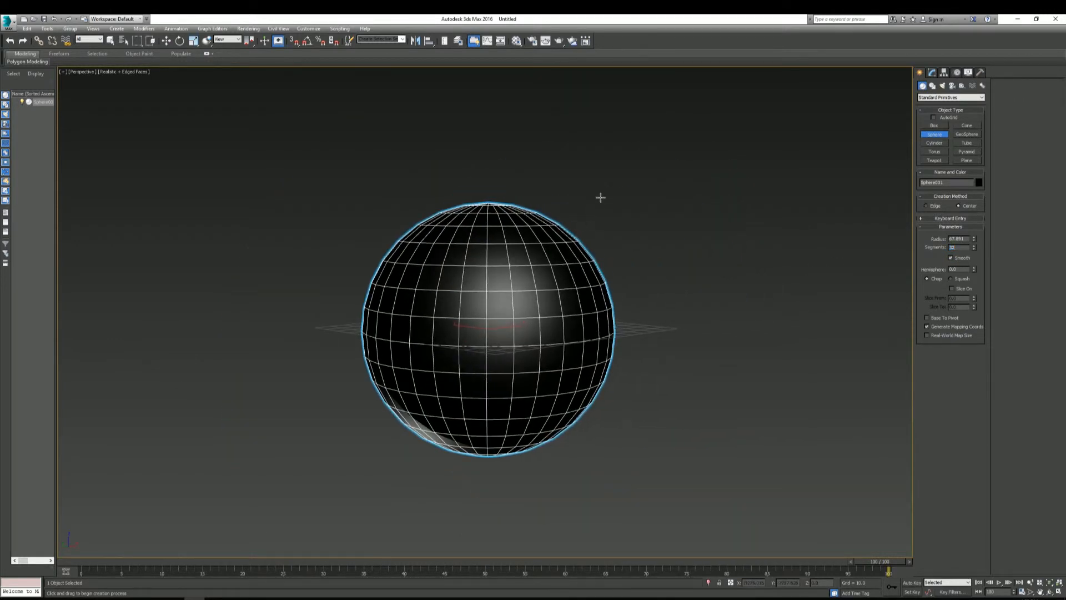
- Examine the edges converging at the sphere's top pole and delete the sphere
scroll(600, 197, "up", 3)
middle_click_drag(600, 198, 599, 245, "alt")
middle_click_drag(585, 340, 606, 283)
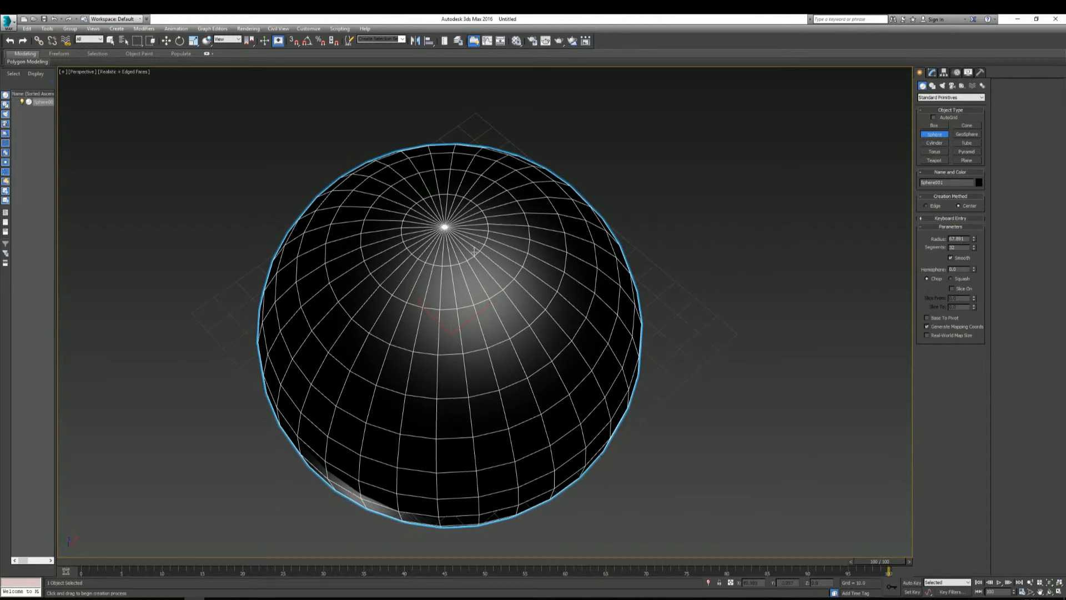
scroll(447, 238, "up", 2)
scroll(454, 245, "up", 5)
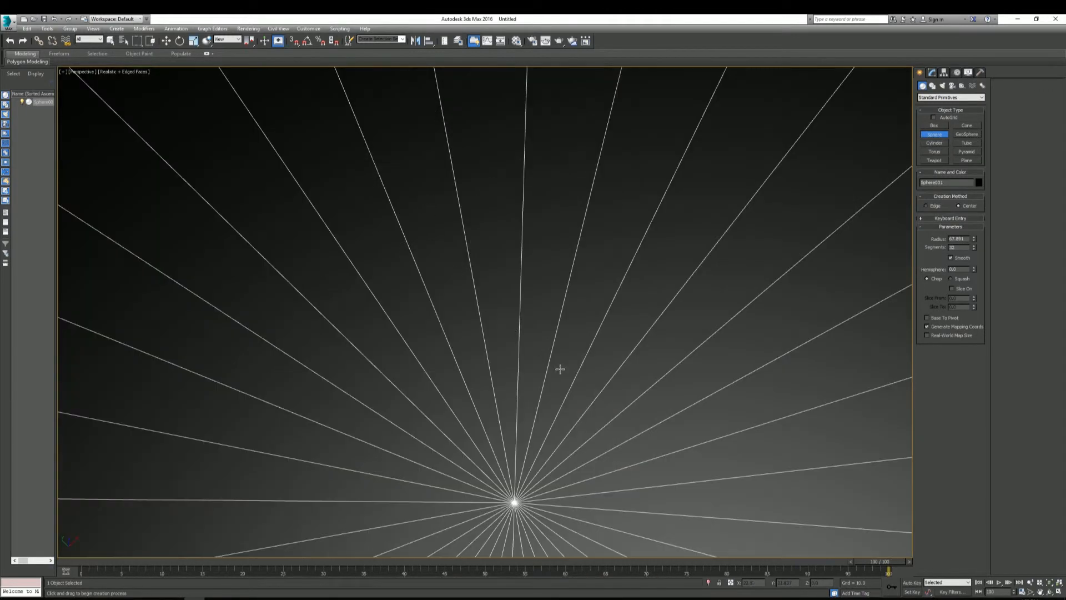
scroll(560, 368, "down", 5)
middle_click_drag(625, 389, 589, 350)
key("Delete")
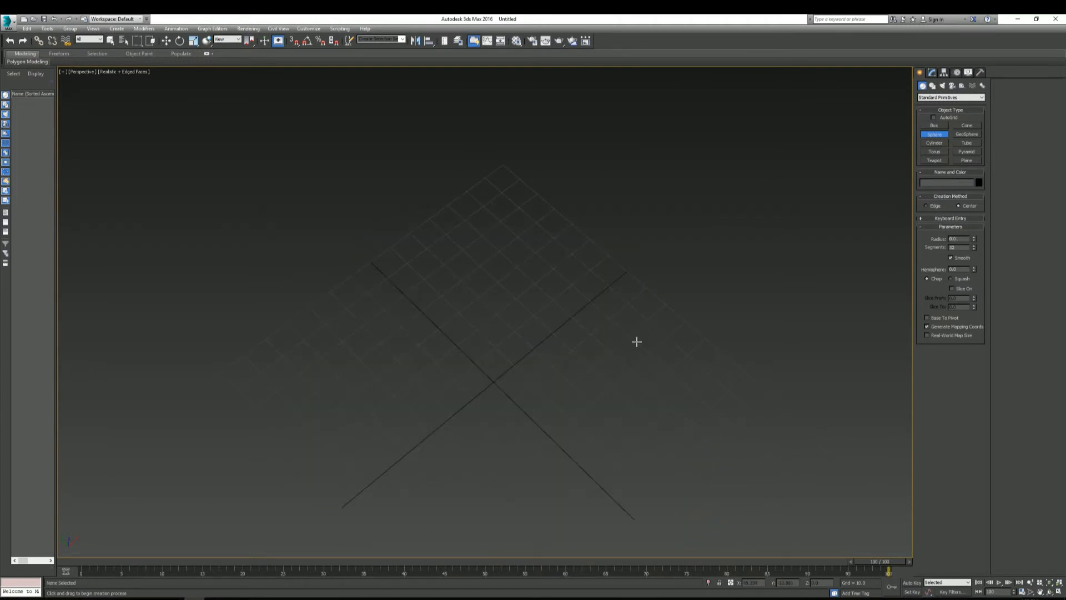
- Draw a cylinder about 73 units high at the centre of the grid
left_click(933, 144)
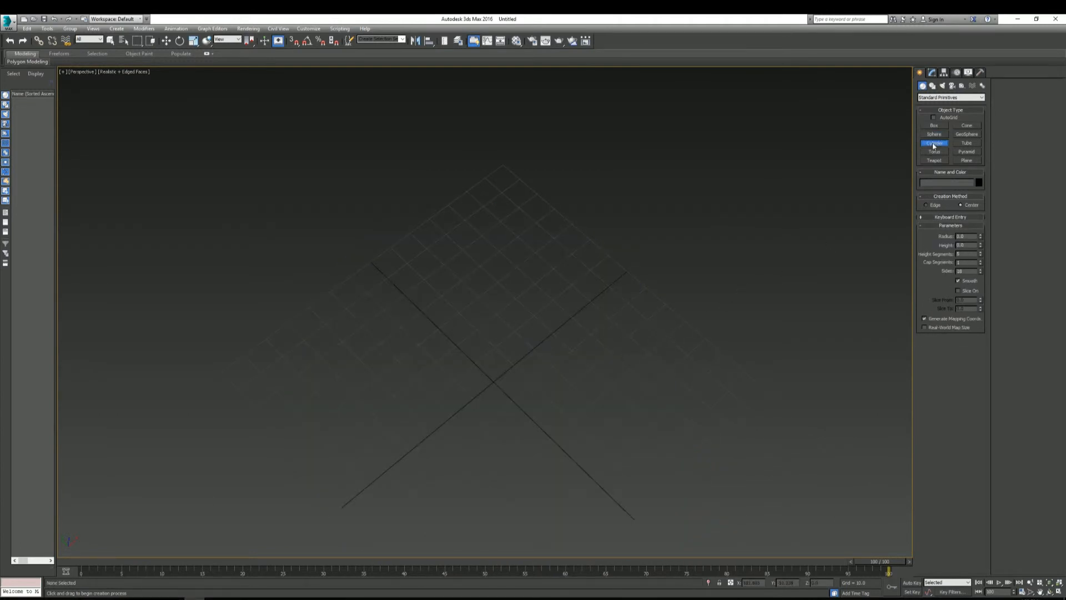
scroll(526, 338, "up", 1)
scroll(544, 305, "up", 1)
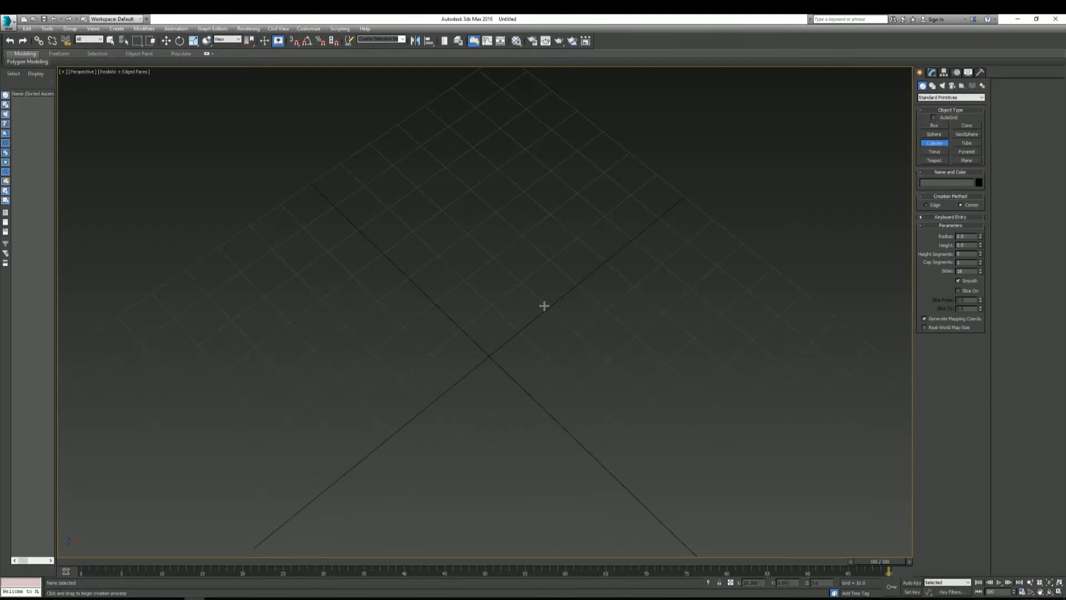
left_click(491, 356)
left_click_drag(491, 356, 553, 433)
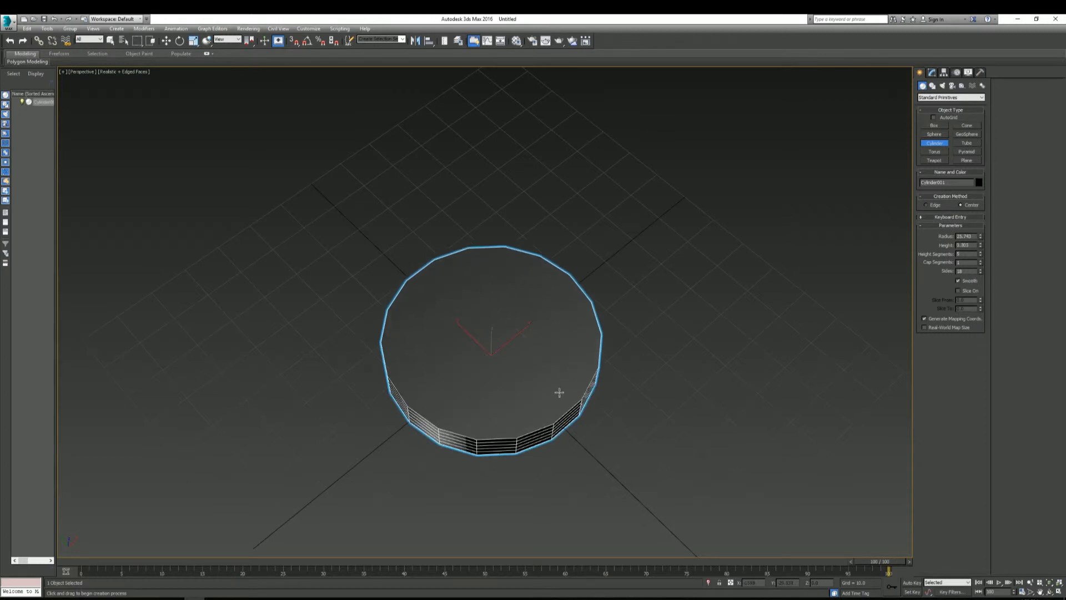
left_click(598, 120)
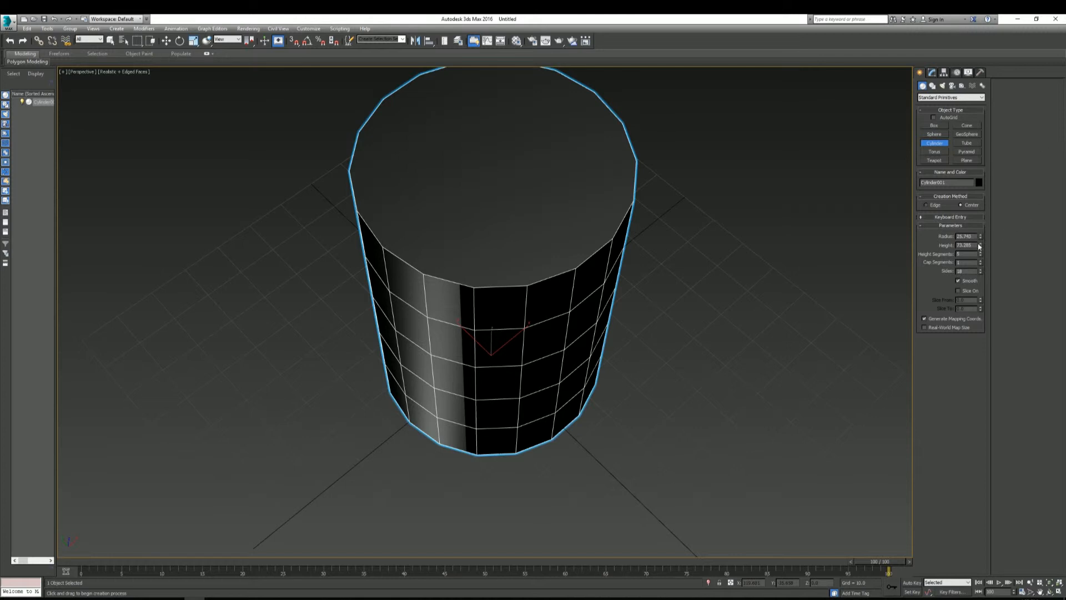
- Reduce the cylinder's height segments to 1 and its sides to 16
right_click(981, 255)
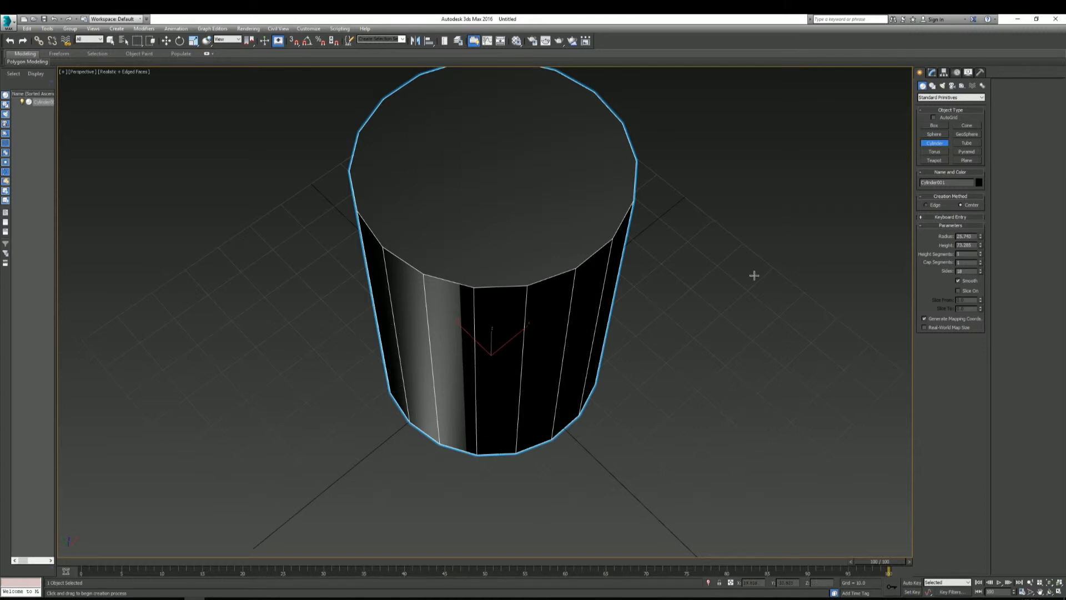
middle_click_drag(715, 282, 692, 338)
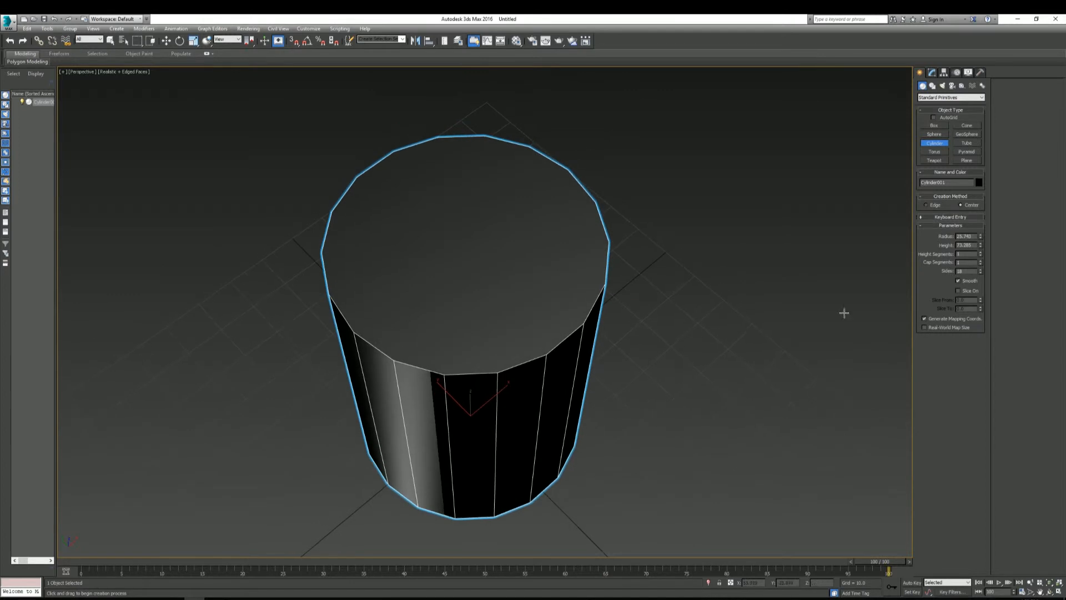
left_click(980, 272)
left_click(981, 272)
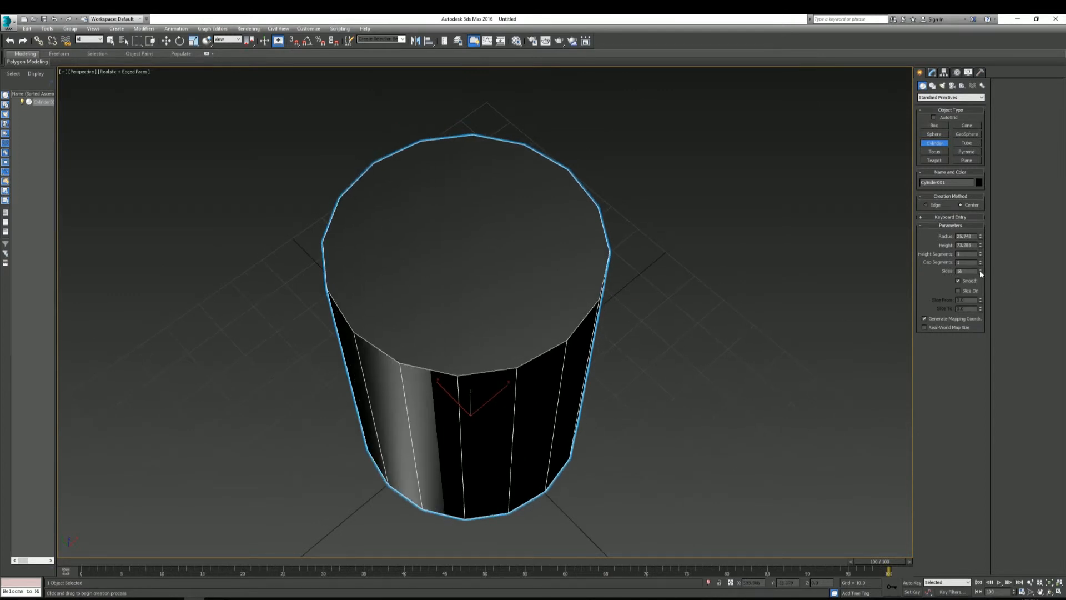
middle_click_drag(693, 260, 671, 314, "alt")
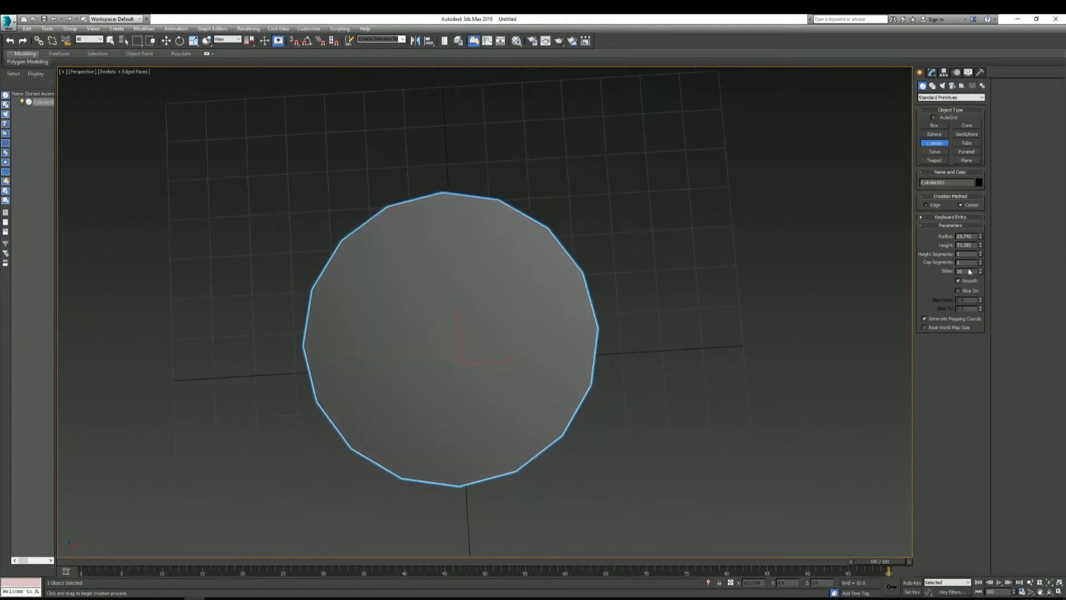
middle_click_drag(744, 299, 767, 251)
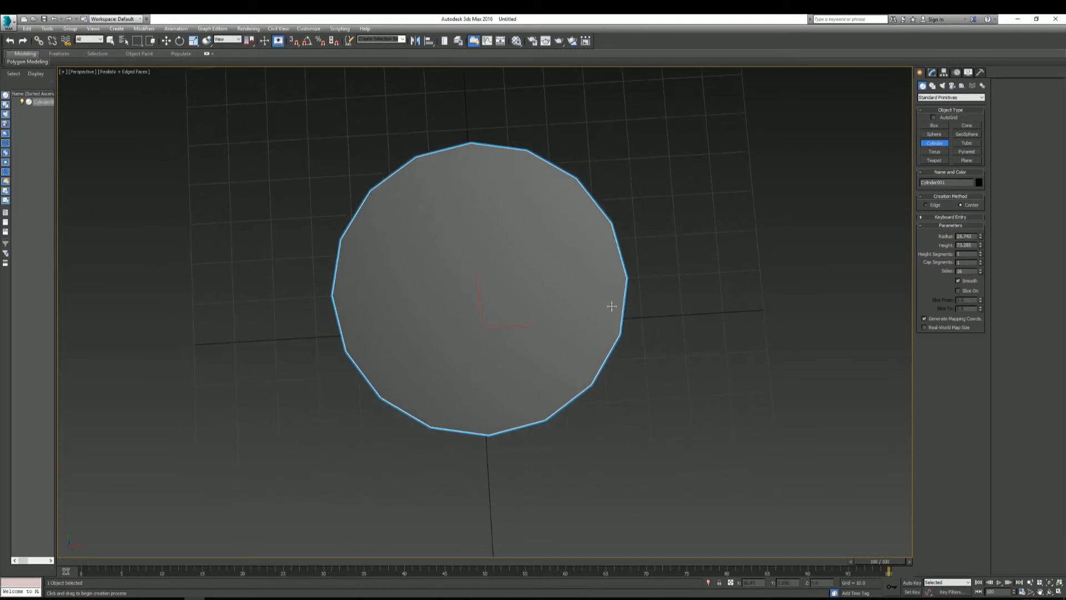
middle_click_drag(612, 307, 600, 361, "alt")
scroll(639, 298, "down", 2)
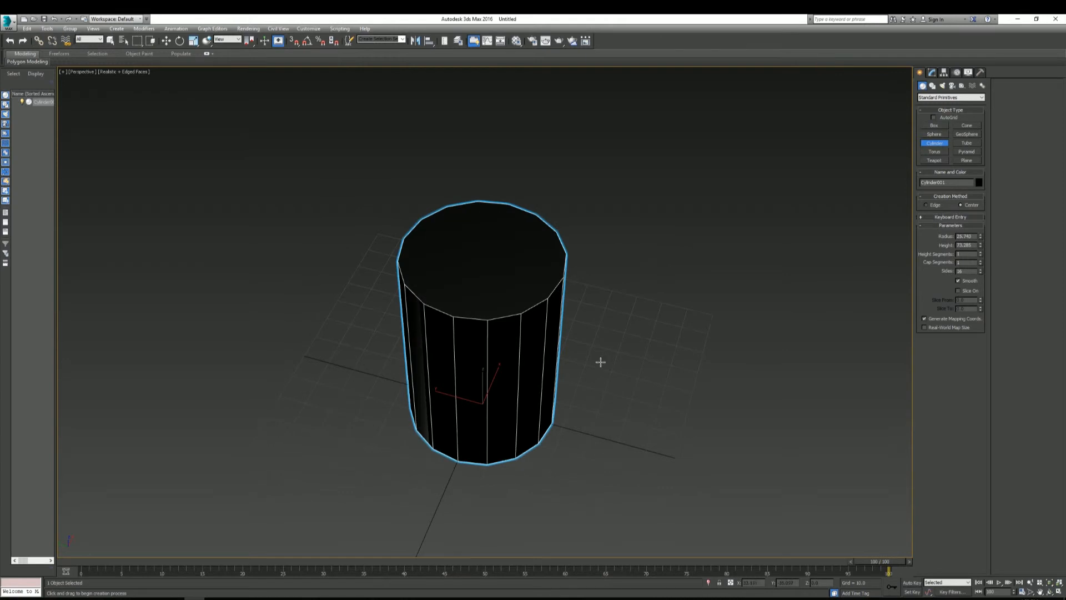
- Set the cylinder's sides to 32, check its roundness and delete the cylinder
type("32")
key("Return")
middle_click_drag(689, 260, 628, 245, "alt")
scroll(409, 245, "up", 4)
scroll(513, 347, "down", 3)
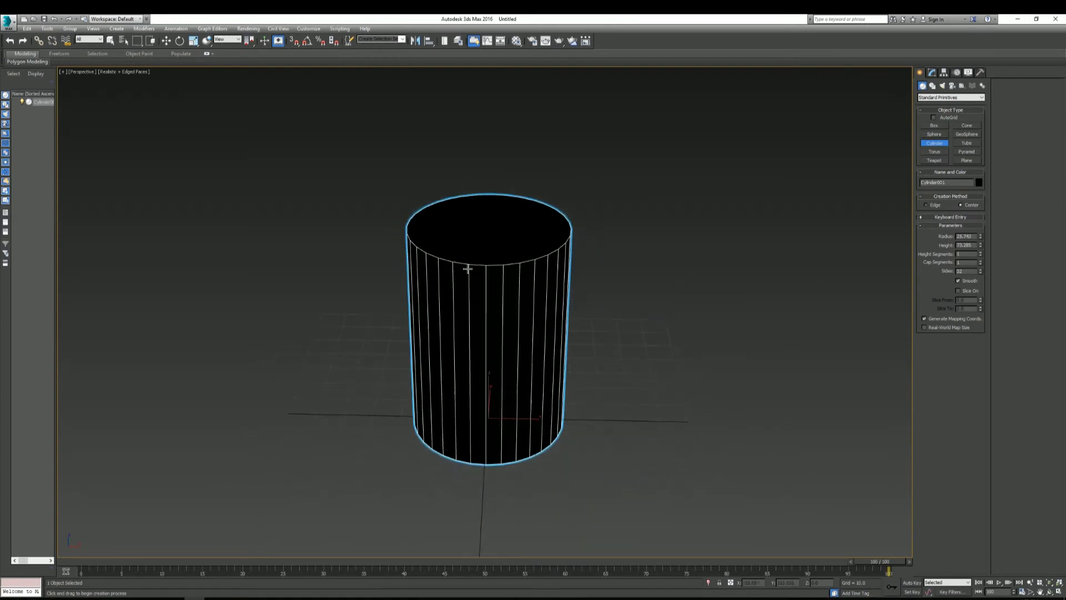
key("Delete")
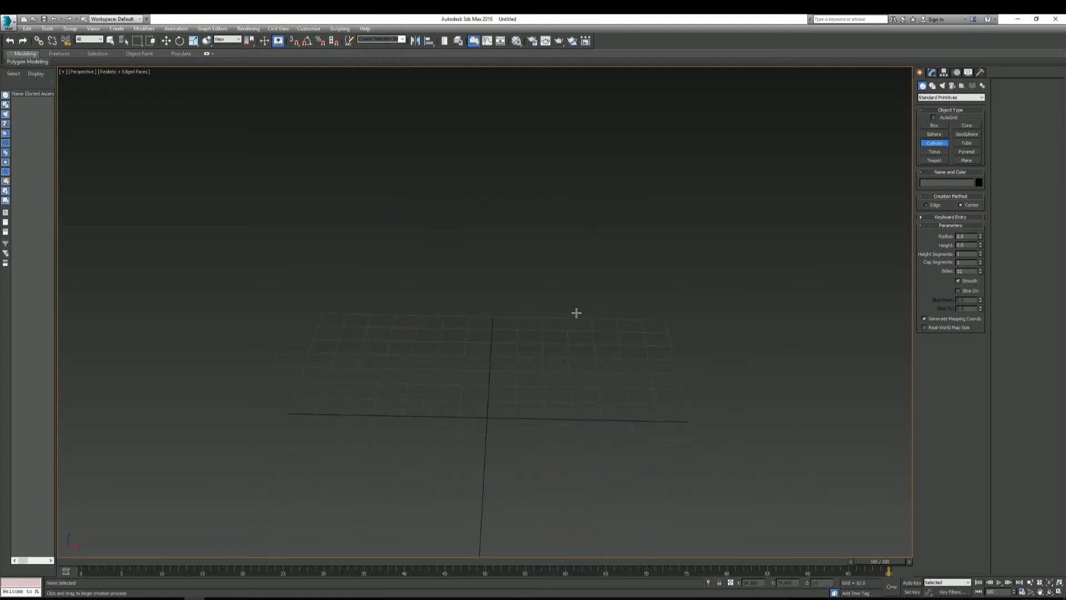
- Draw a wide torus around the grid centre, discarding the first attempt, and delete it from the scene
left_click(934, 152)
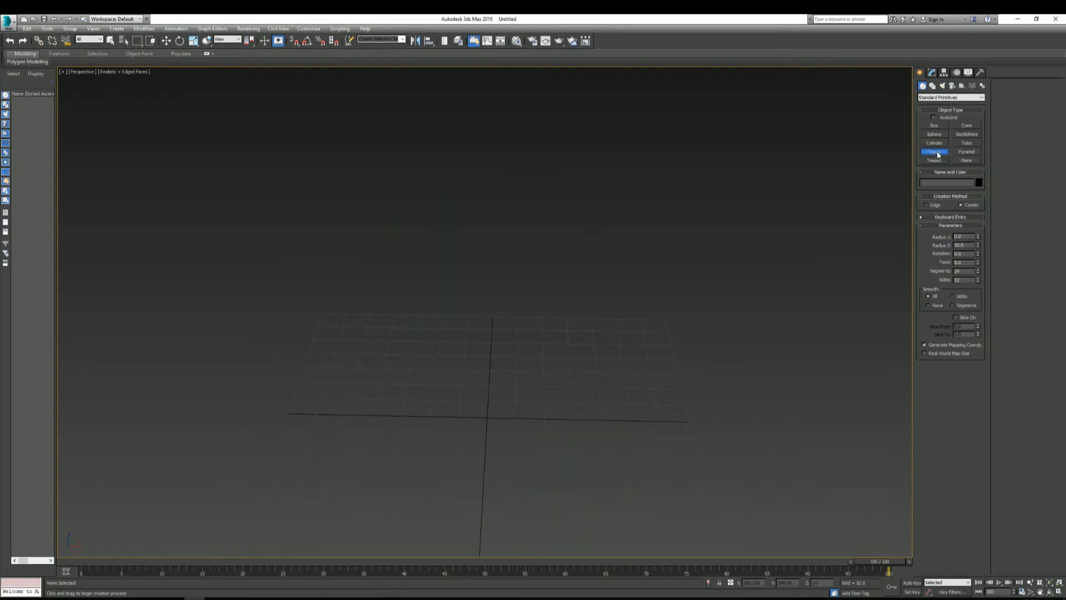
left_click_drag(450, 407, 572, 334)
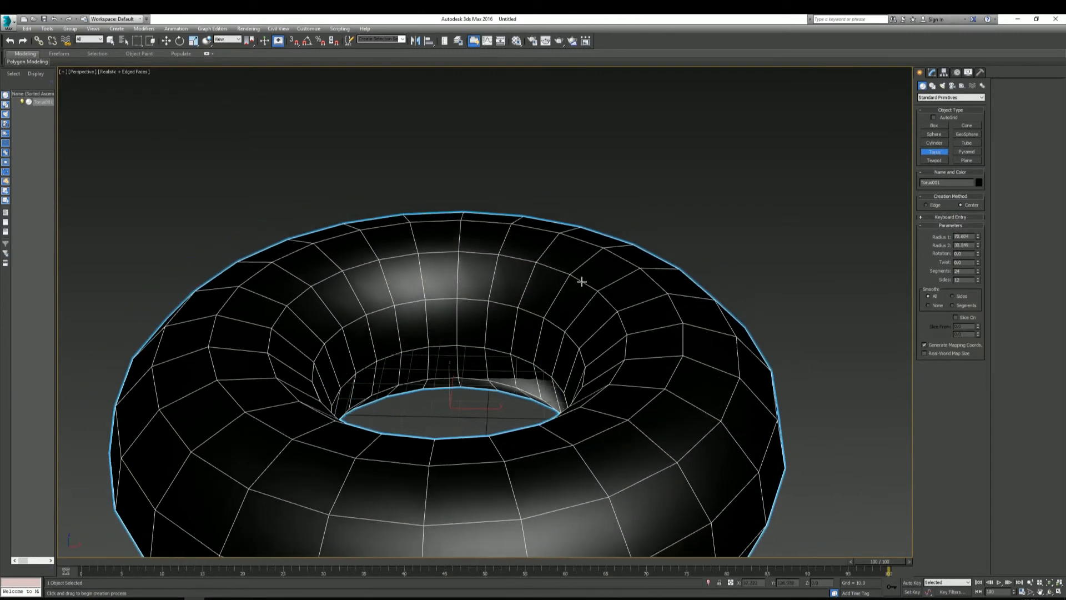
right_click(602, 374)
left_click_drag(482, 429, 735, 371)
right_click(472, 429)
left_click(734, 371)
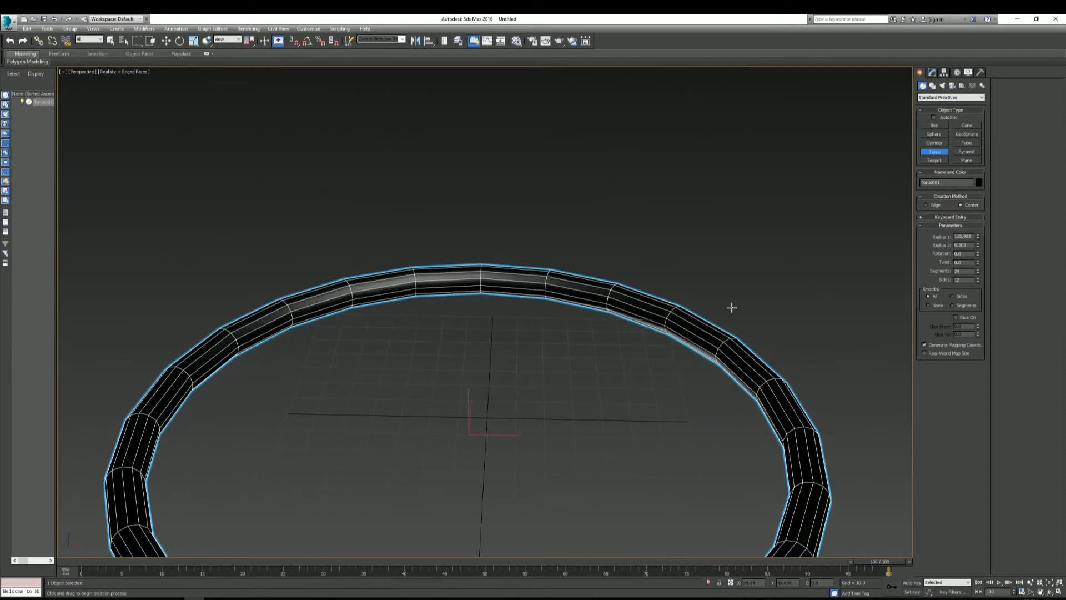
scroll(677, 374, "down", 4)
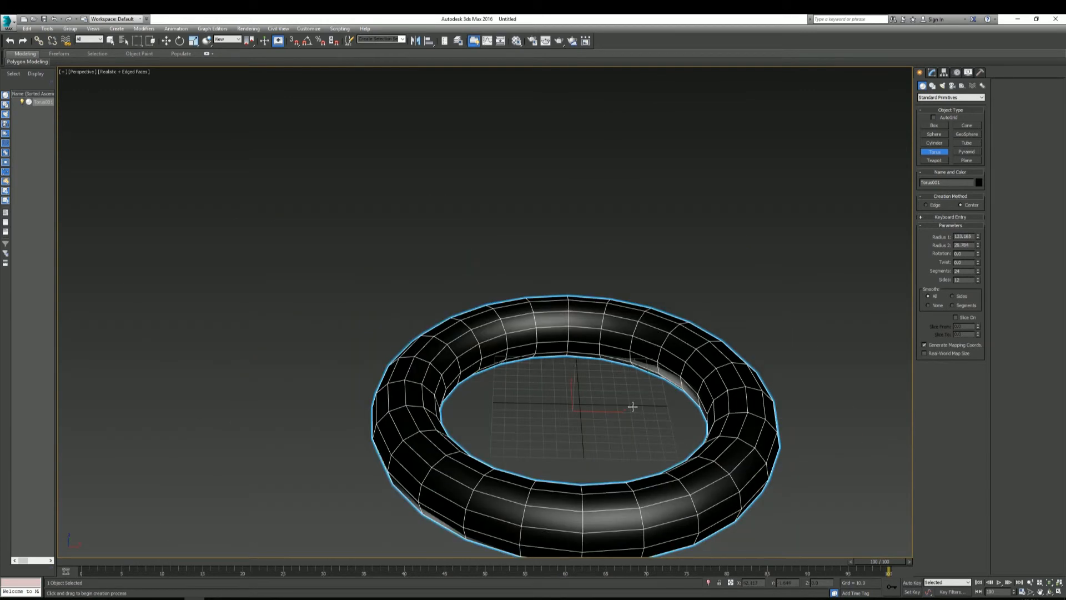
key("Delete")
- Draw a teapot primitive near the centre of the grid
left_click(935, 161)
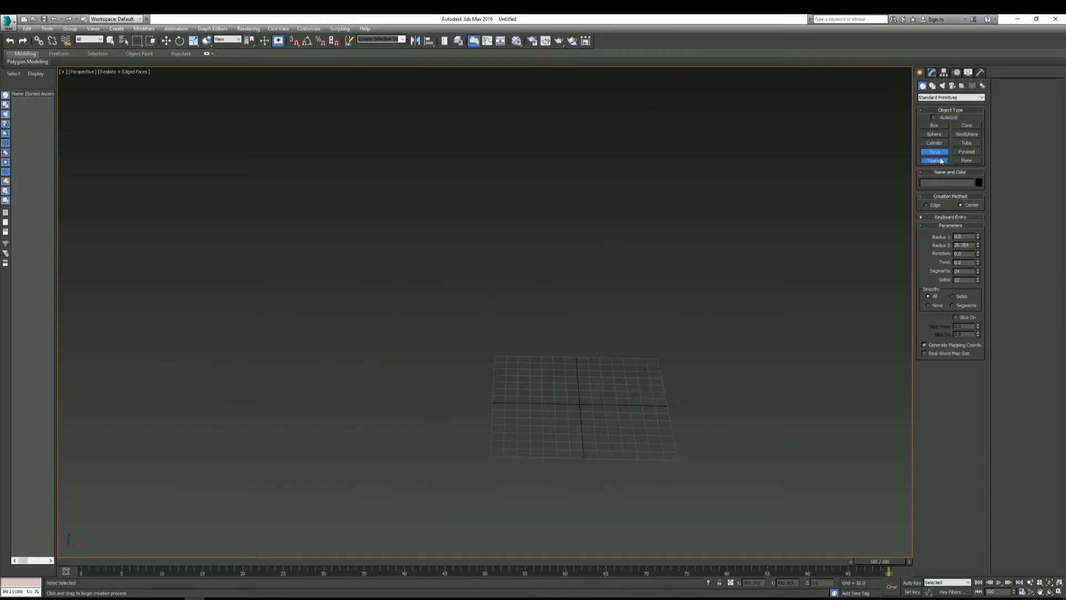
left_click_drag(555, 400, 589, 362)
scroll(621, 409, "up", 5)
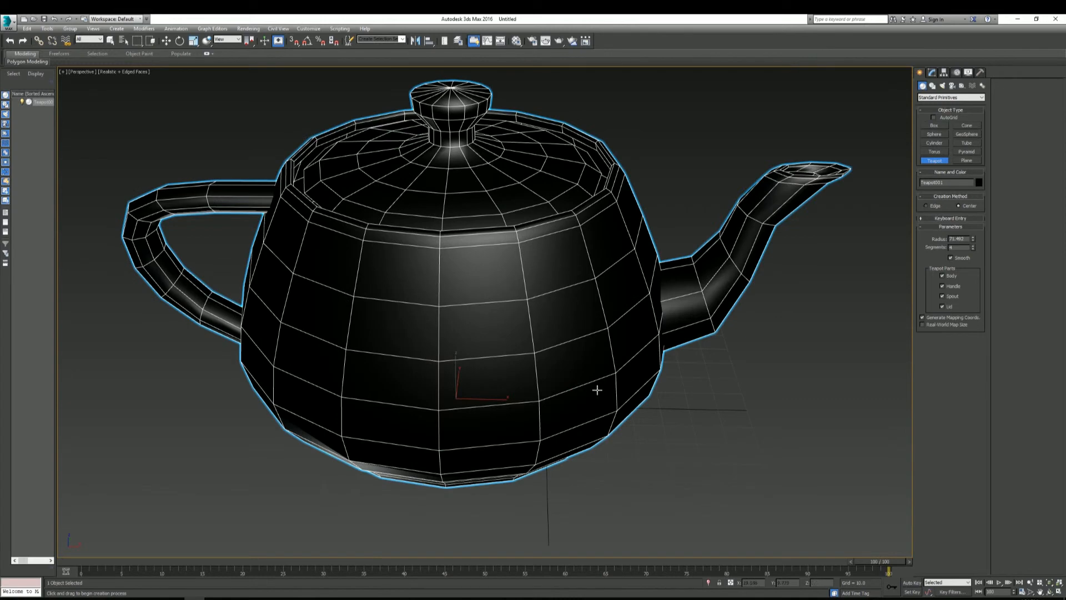
- Delete the teapot from the scene
scroll(622, 364, "down", 4)
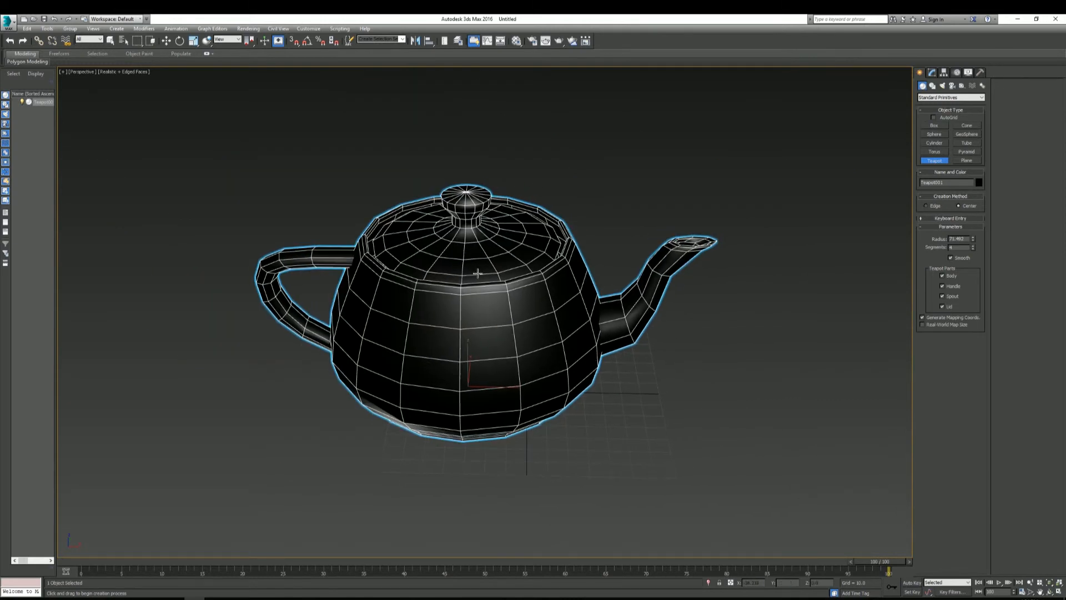
key("Delete")
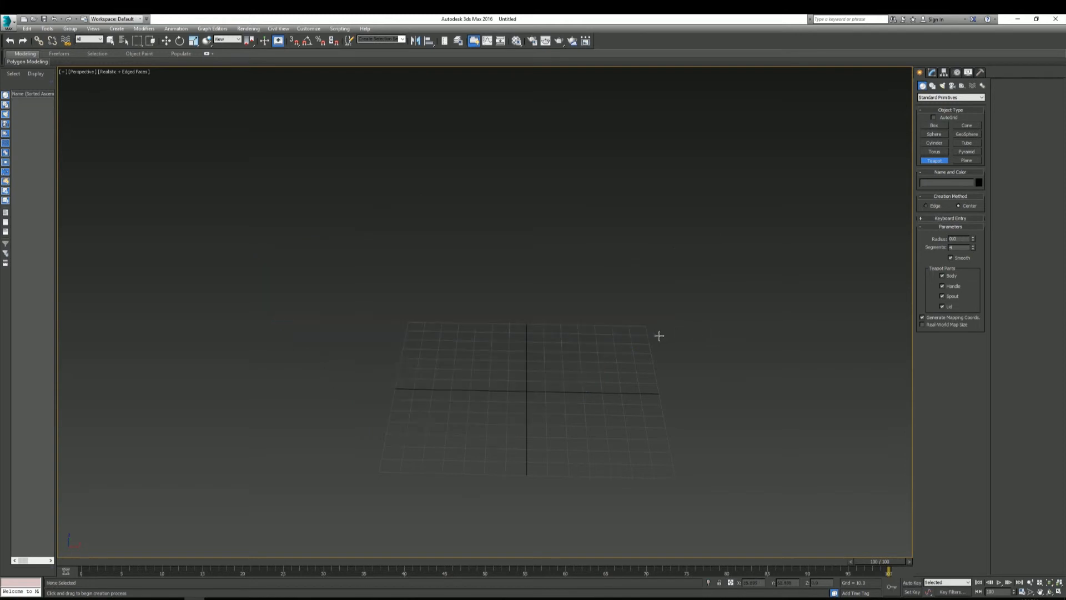
- Draw a cone with a base radius of about 47 and a nearly pointed tip at the grid centre, and delete it
left_click(980, 127)
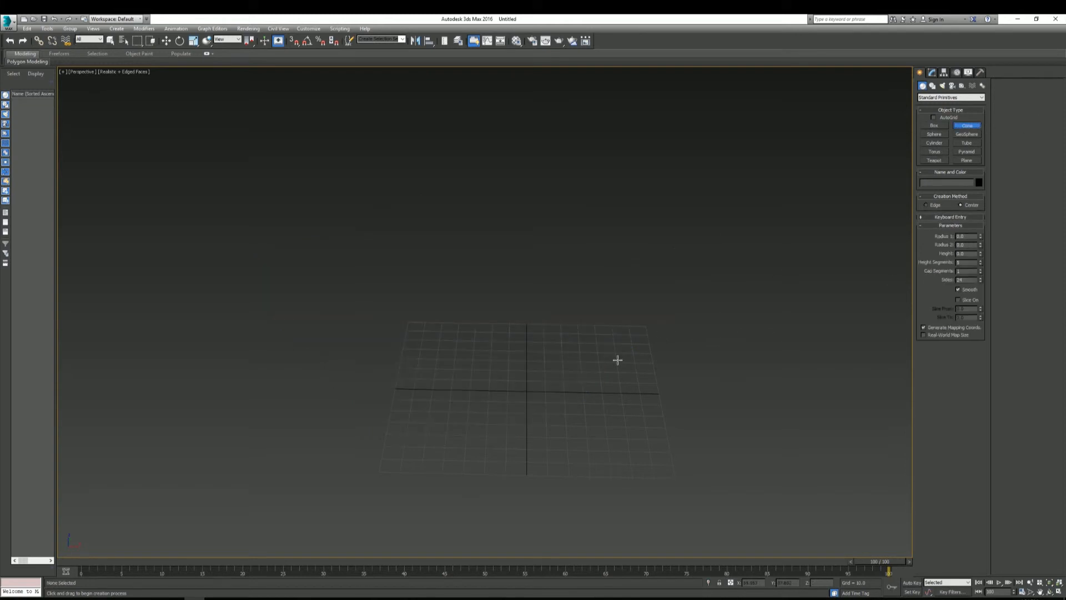
scroll(530, 387, "up", 2)
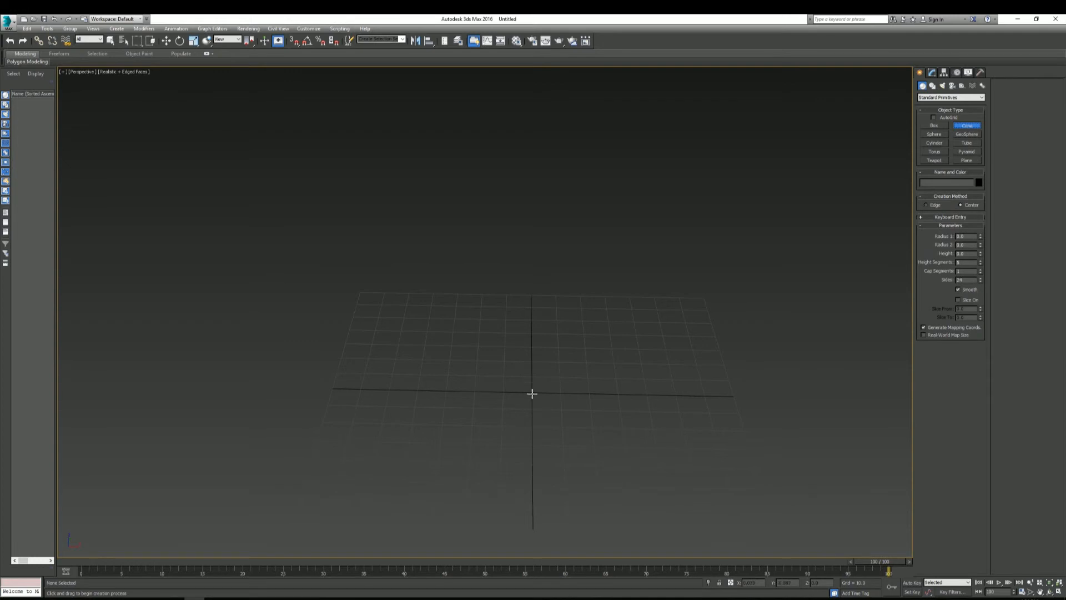
left_click_drag(532, 393, 609, 339)
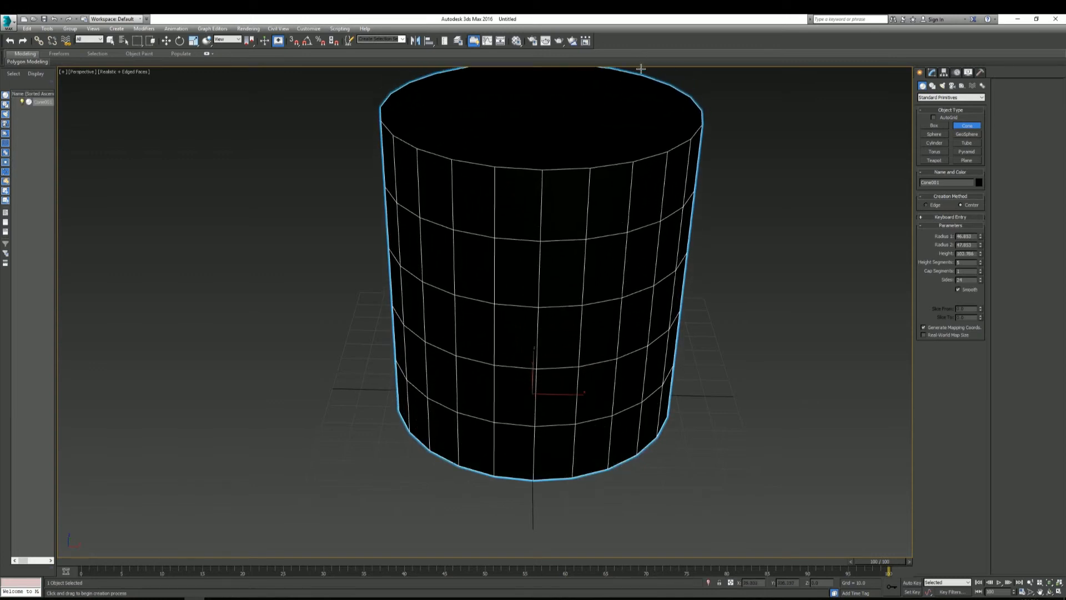
left_click(647, 105)
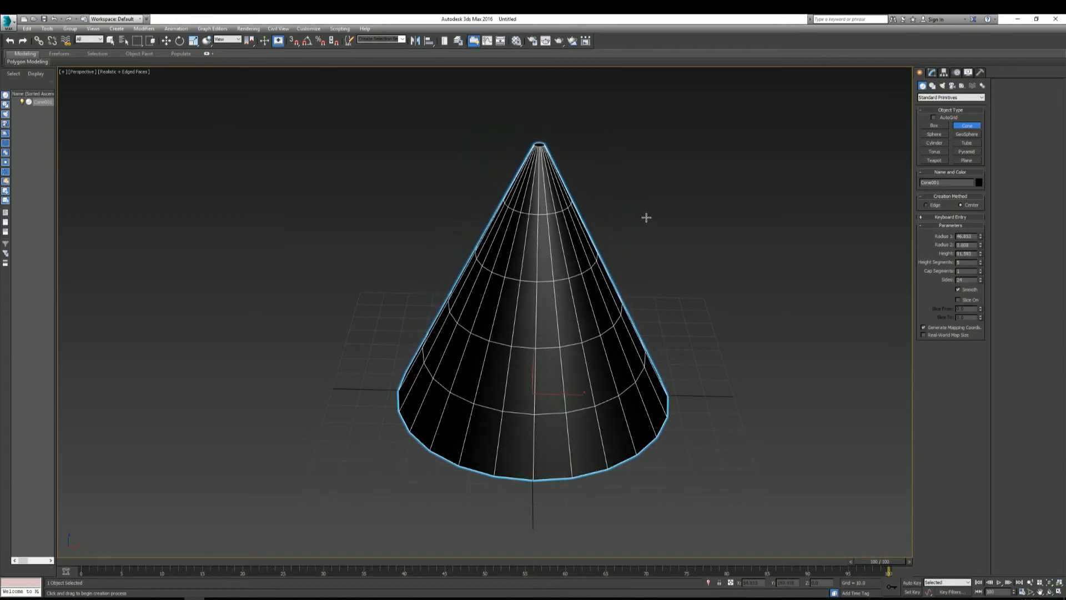
left_click(647, 211)
scroll(653, 362, "down", 3)
middle_click_drag(485, 402, 400, 419)
key("Delete")
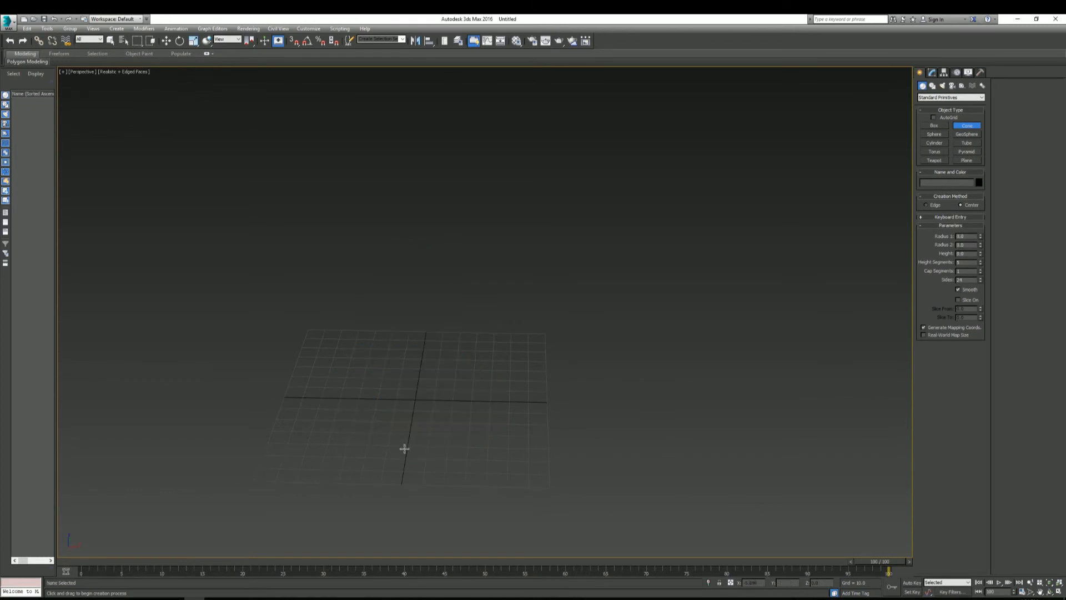
- Draw a geosphere from the centre of the grid outwards and delete it from the scene
left_click(978, 136)
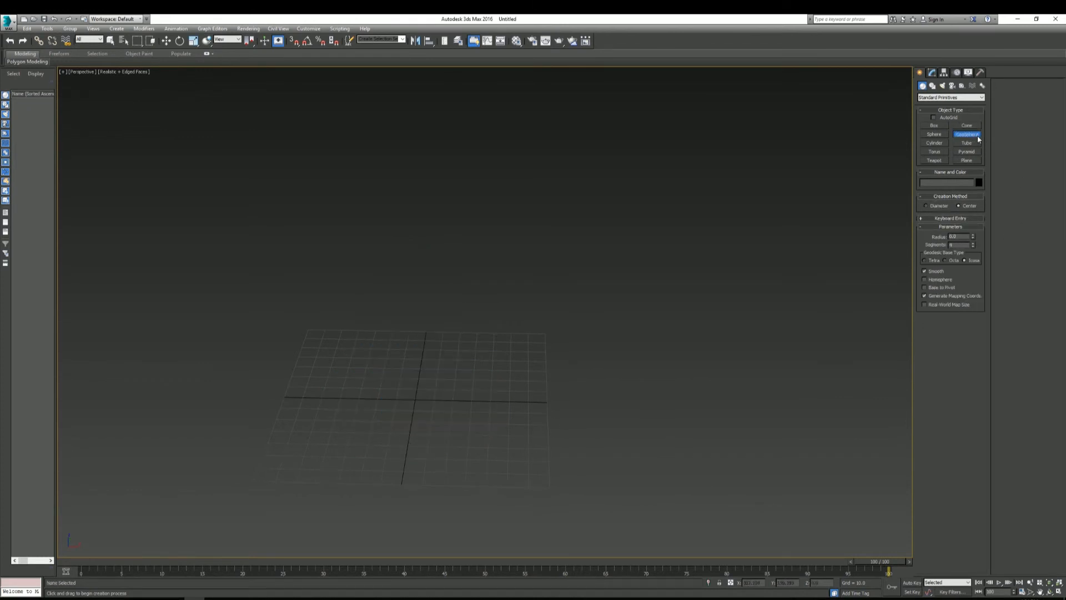
left_click_drag(397, 411, 496, 419)
key("Delete")
- Draw a thick-walled tube about 78 units high around the grid centre, view it from above and delete it
left_click(978, 143)
middle_click_drag(514, 355, 531, 316)
scroll(505, 324, "up", 2)
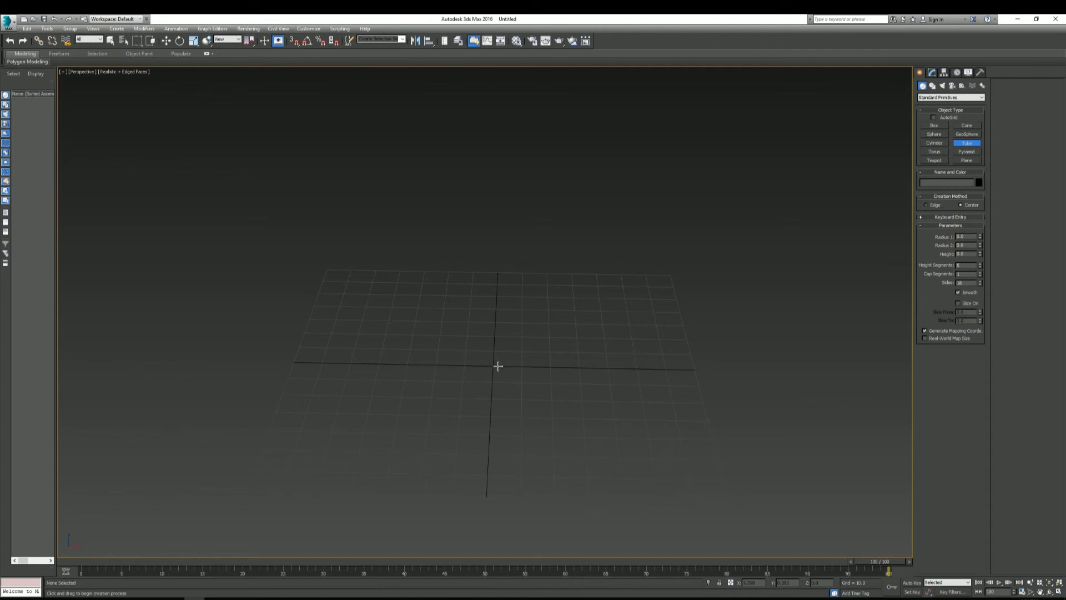
left_click_drag(493, 367, 593, 318)
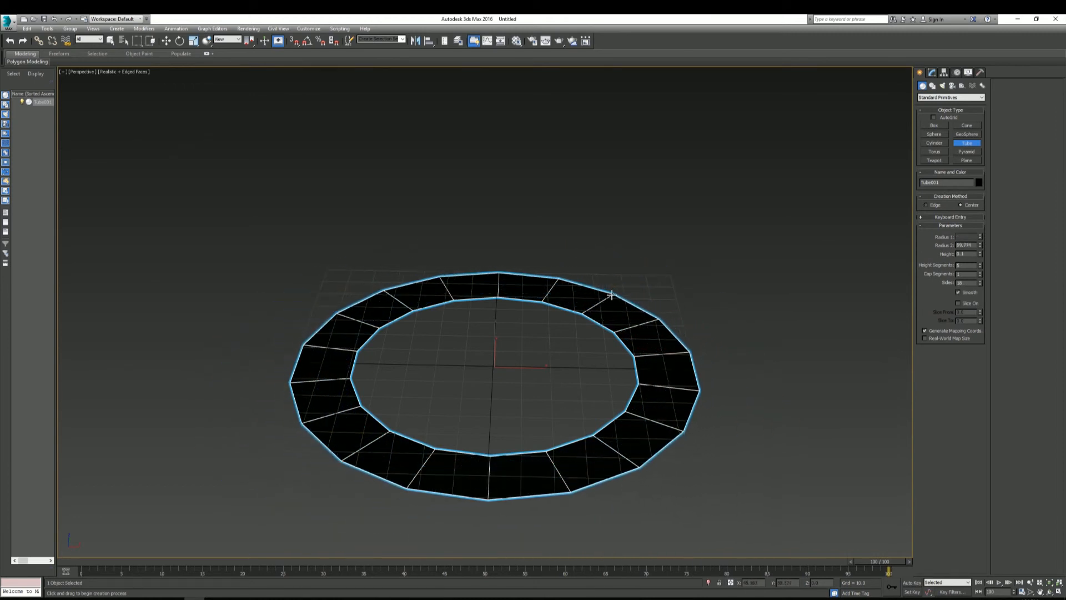
left_click(611, 296)
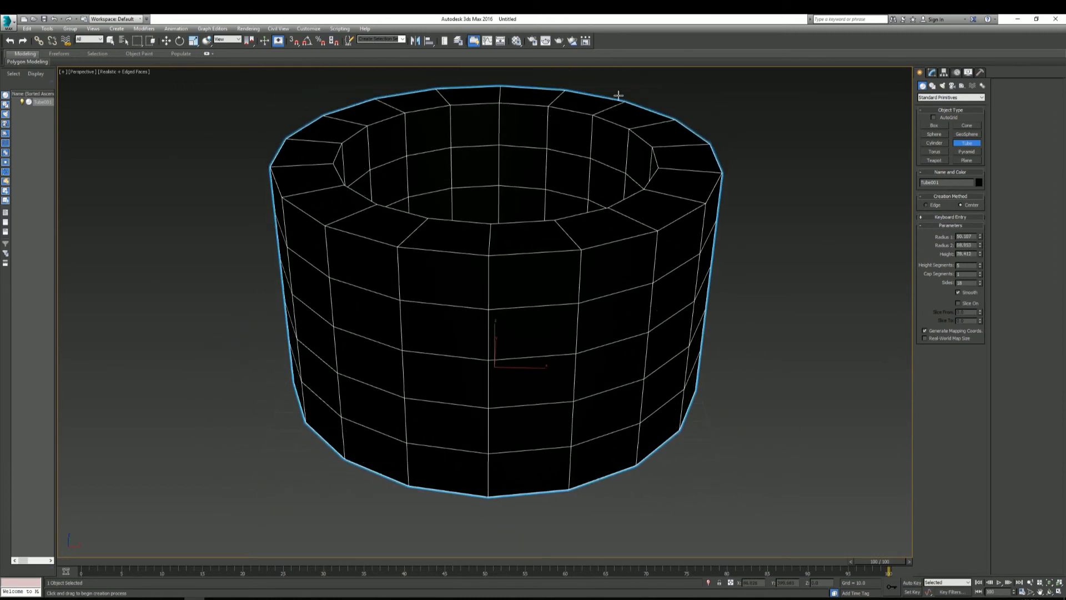
left_click(665, 237)
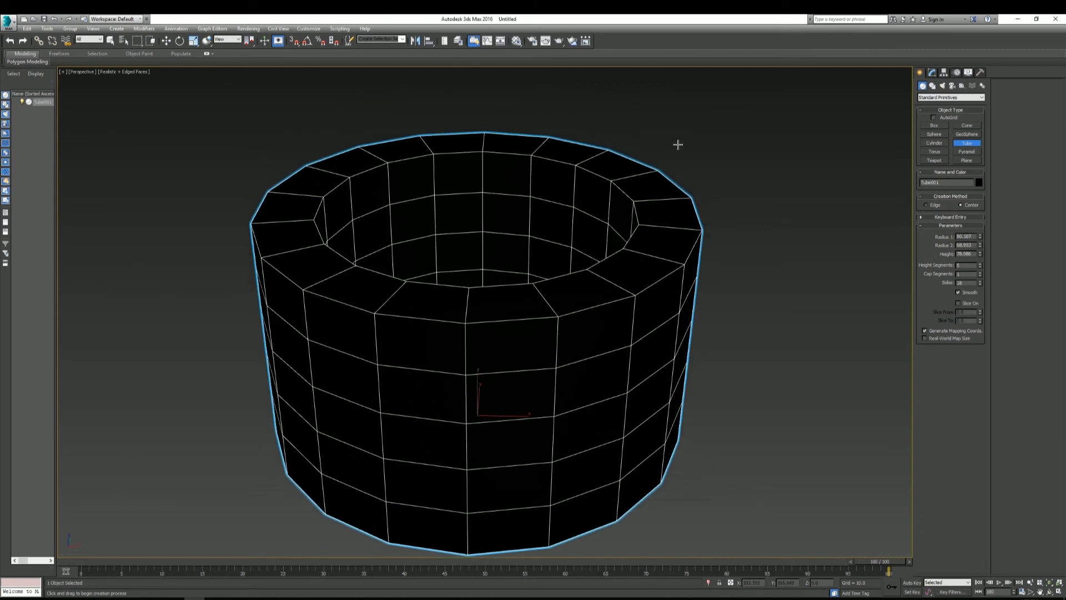
middle_click_drag(678, 145, 676, 177, "alt")
middle_click_drag(513, 430, 517, 395, "alt")
scroll(517, 395, "down", 3)
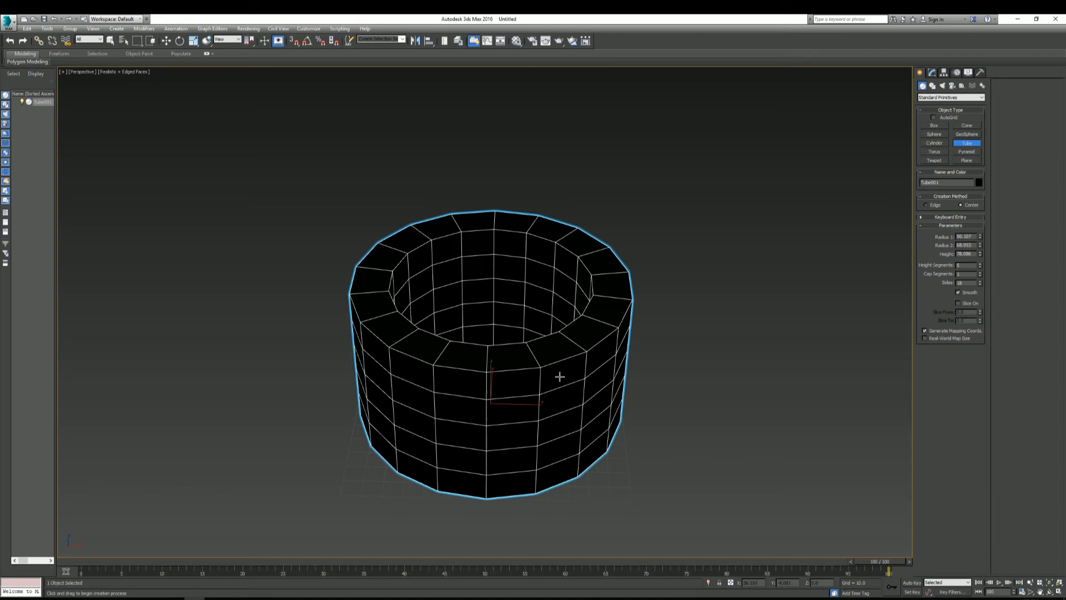
key("Delete")
- Draw a tall pyramid on the grid and remove it from the scene
left_click(969, 152)
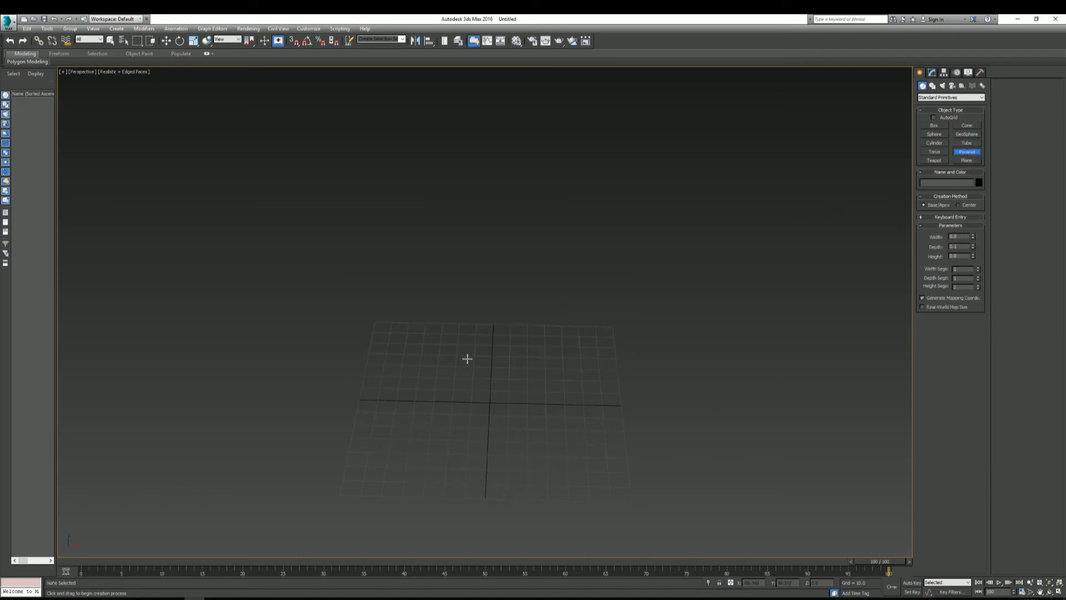
left_click_drag(443, 358, 602, 474)
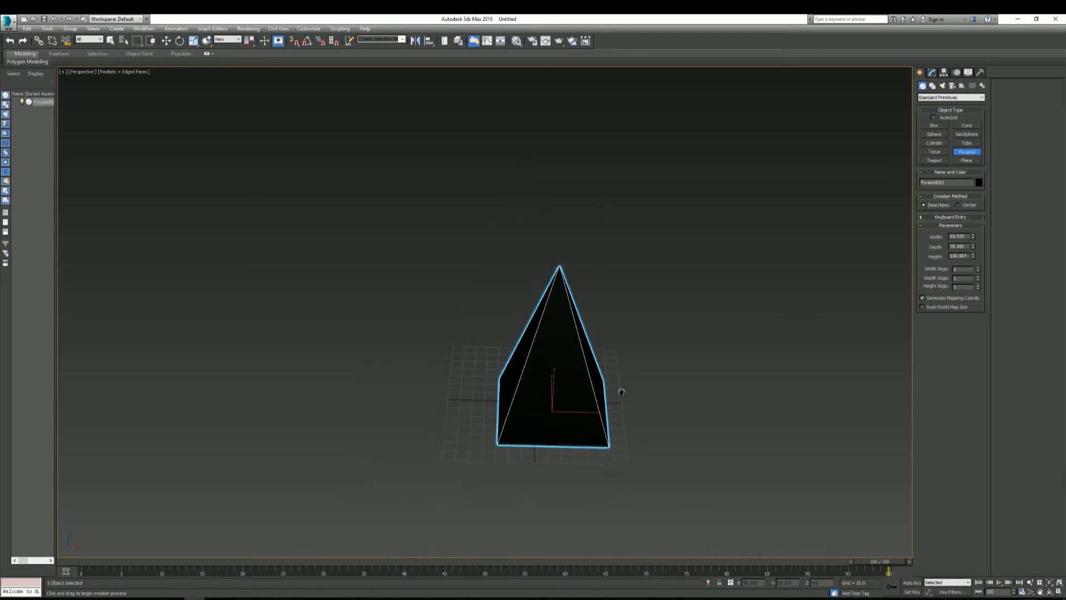
scroll(621, 397, "down", 3)
right_click(615, 334)
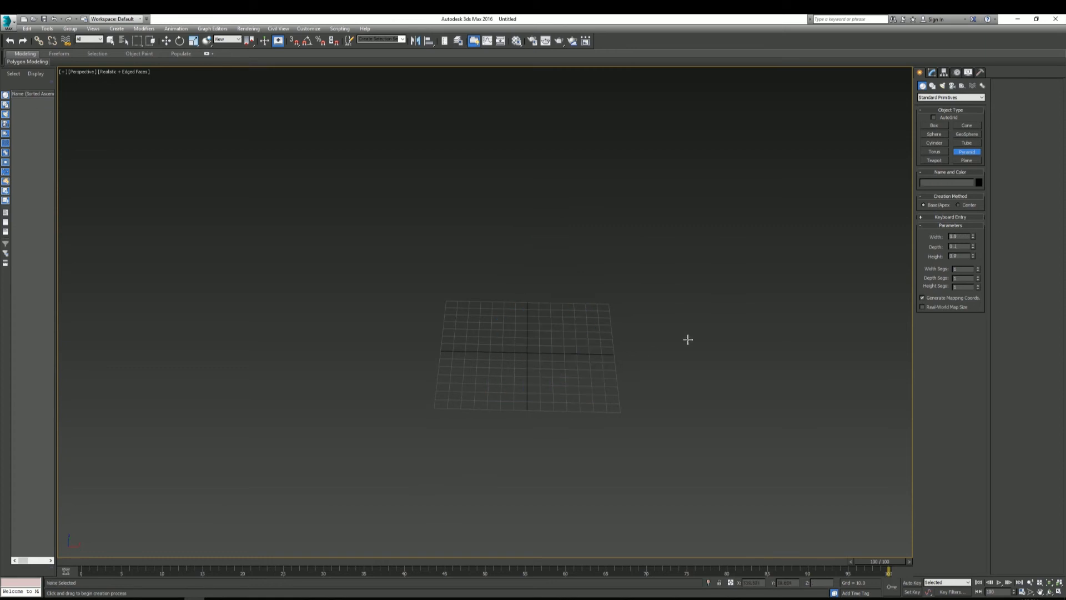
- Draw a large rectangular plane extending past the grid's front right corner, leave plane creation and delete the plane
left_click(972, 163)
scroll(610, 351, "up", 5)
middle_click_drag(497, 327, 564, 314)
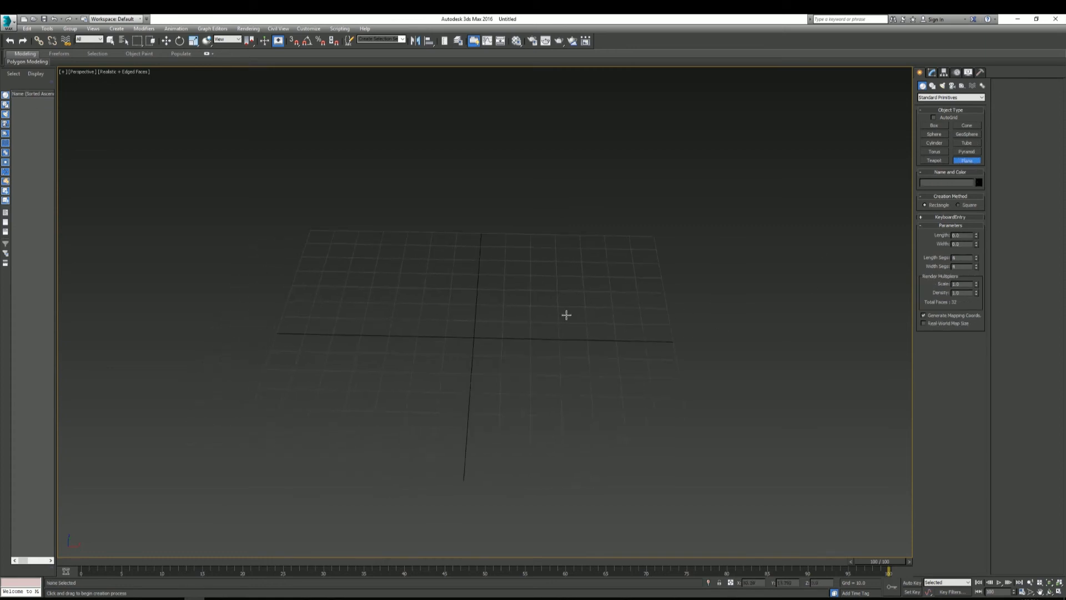
middle_click_drag(768, 322, 757, 331)
left_click_drag(364, 274, 870, 536)
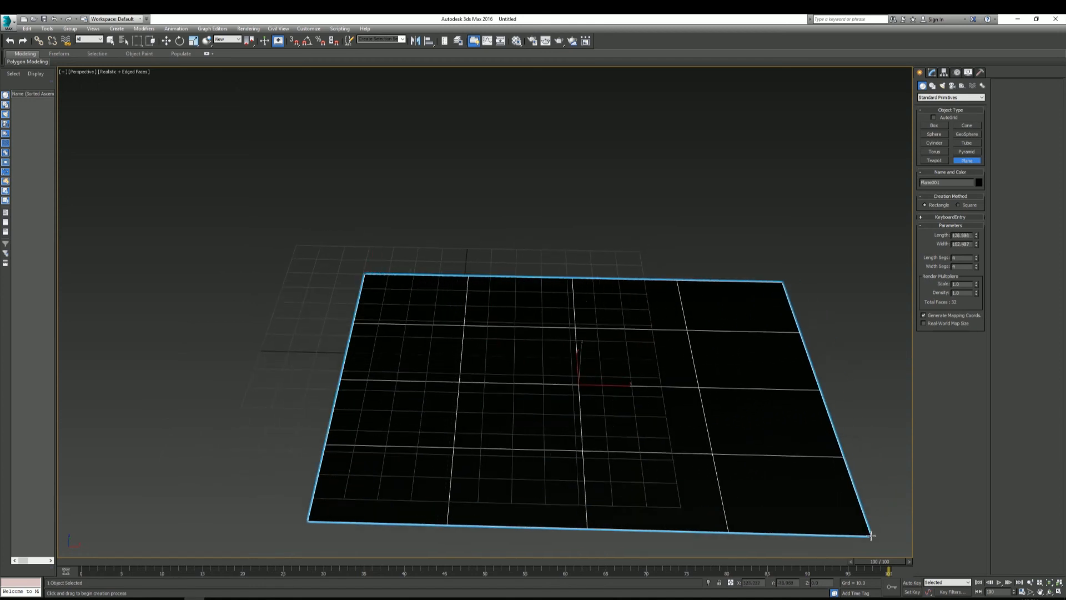
right_click(874, 375)
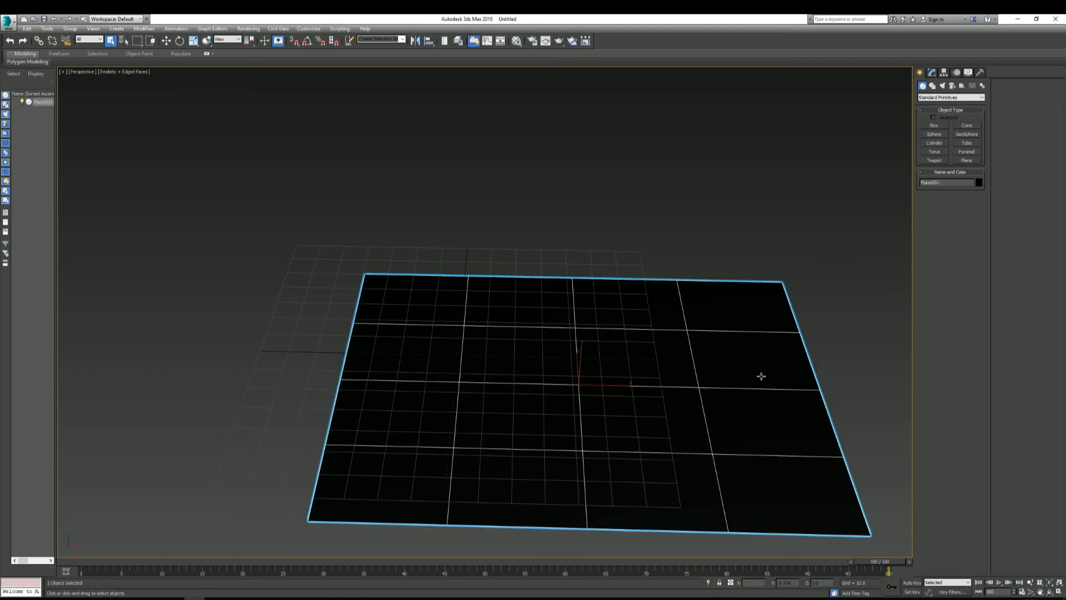
key("Delete")
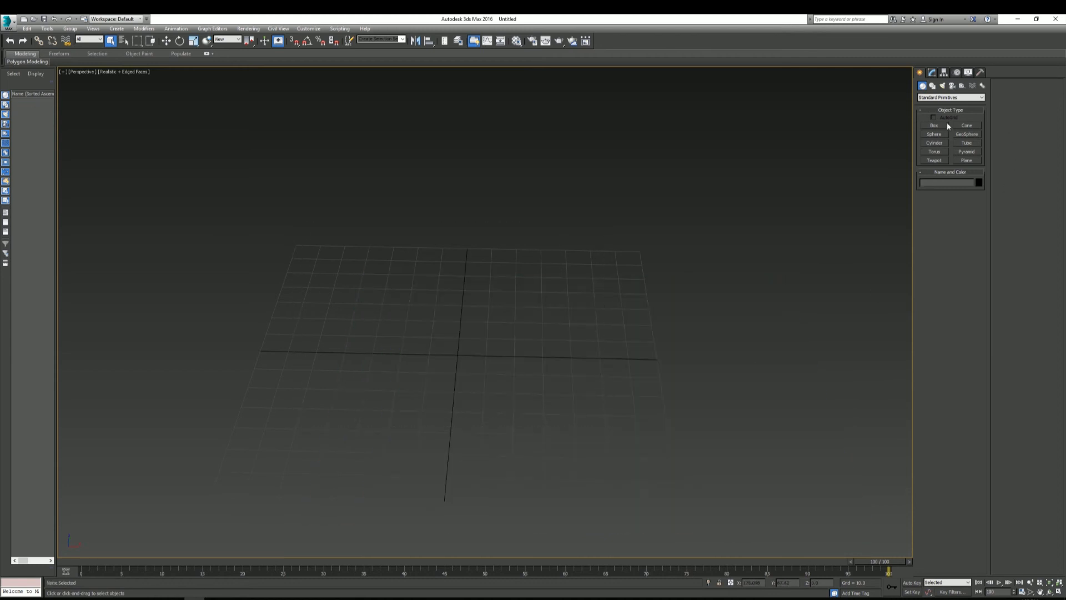
- Draw a wide rectangular plane over the front part of the grid and reduce its length and width segments to 1
left_click(967, 160)
left_click_drag(269, 287, 759, 493)
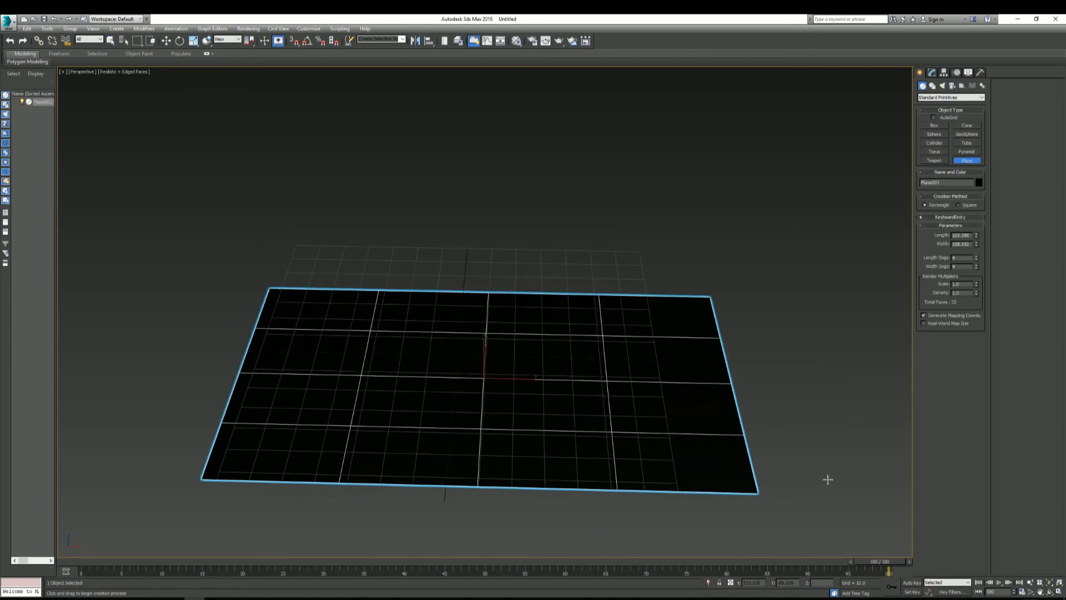
right_click(978, 258)
right_click(977, 266)
middle_click_drag(651, 399, 290, 367)
scroll(523, 362, "down", 6)
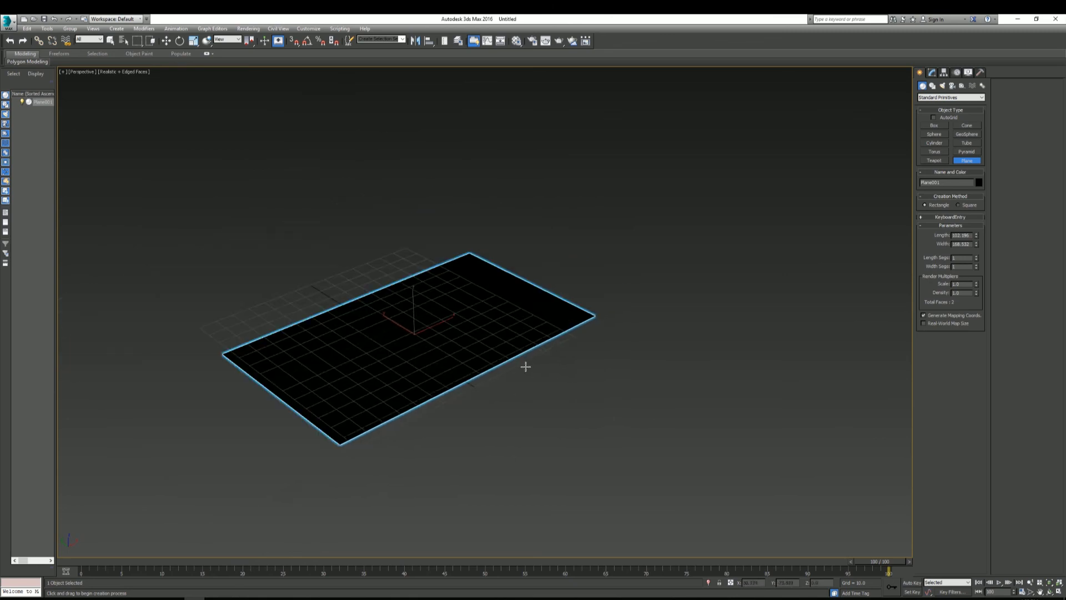
- Examine the single-segment plane from an angle and remove it from the scene
middle_click_drag(548, 385, 541, 390, "alt")
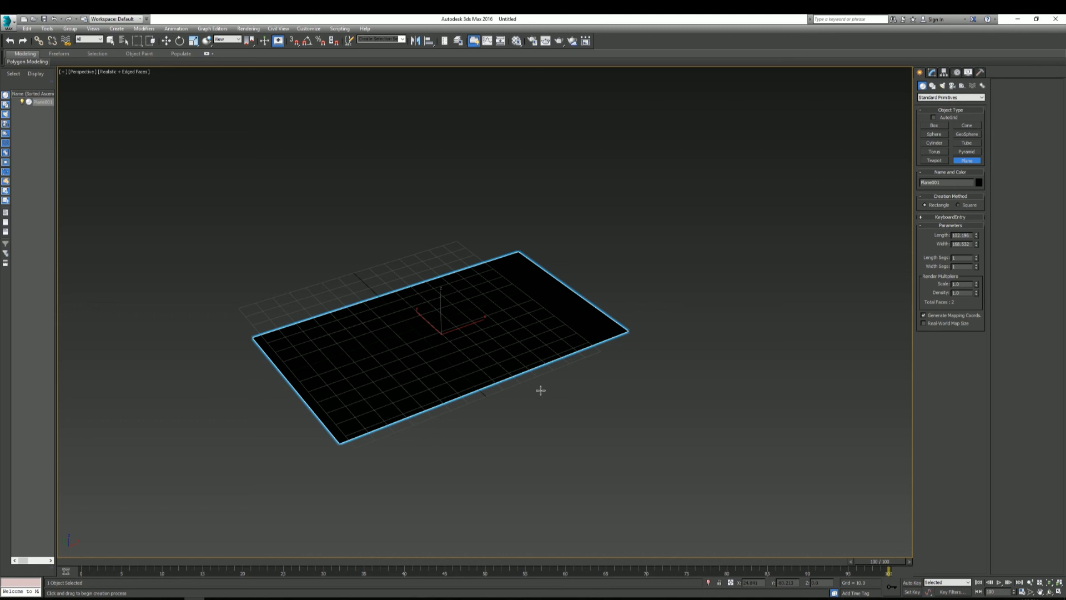
scroll(449, 293, "up", 3)
middle_click_drag(450, 293, 500, 257, "alt")
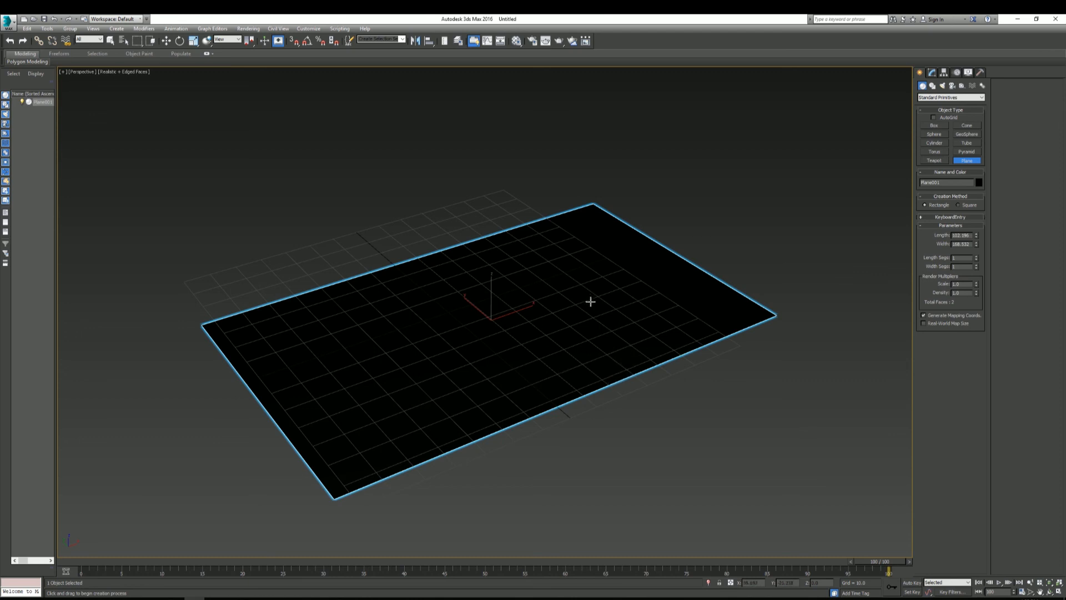
middle_click_drag(599, 338, 603, 367)
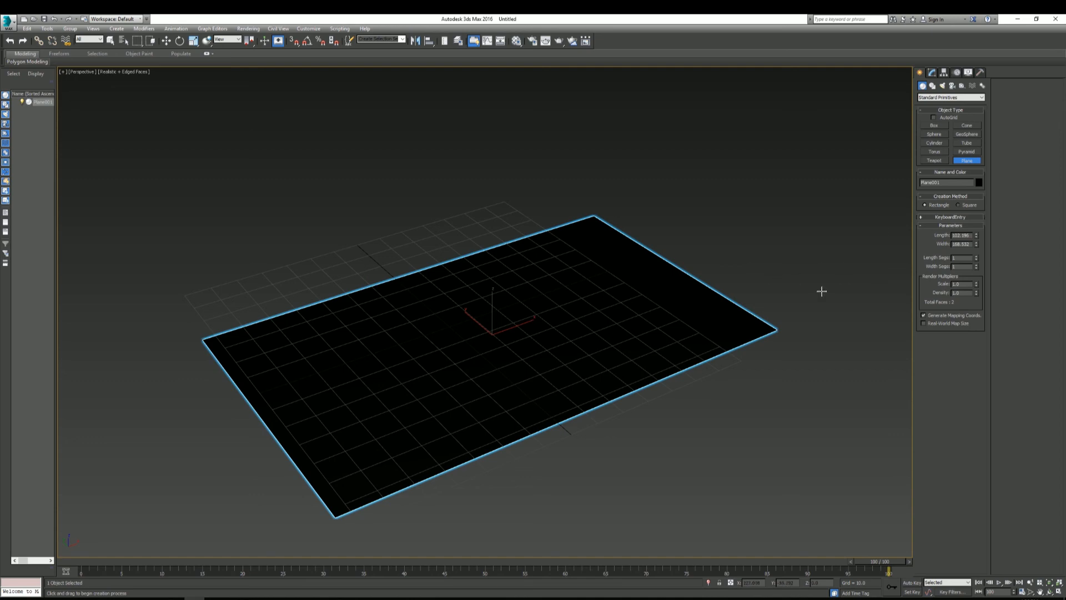
key("ctrl+z")
scroll(577, 325, "down", 3)
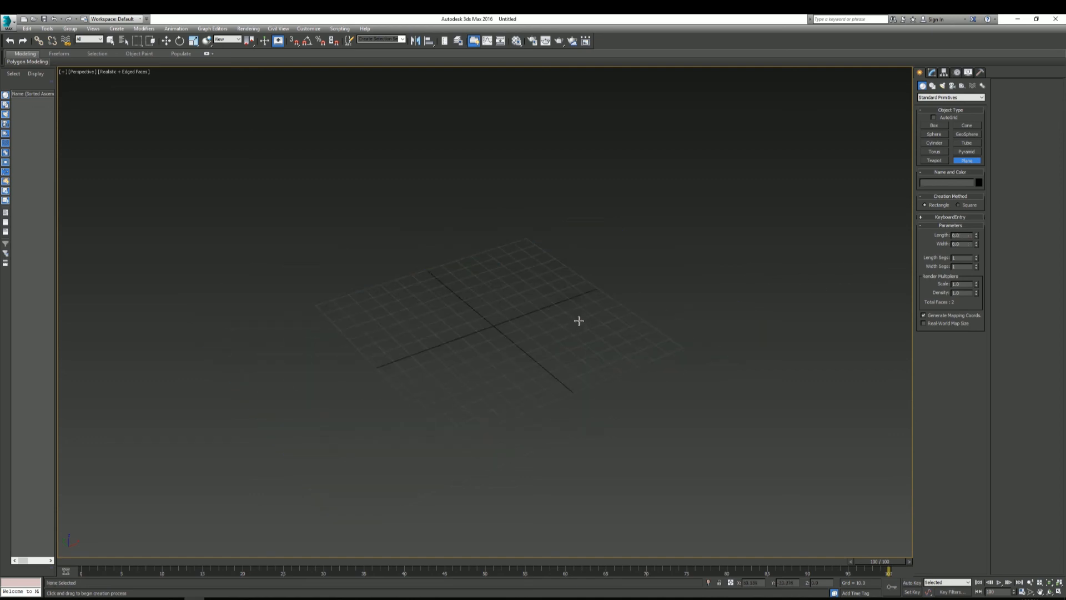